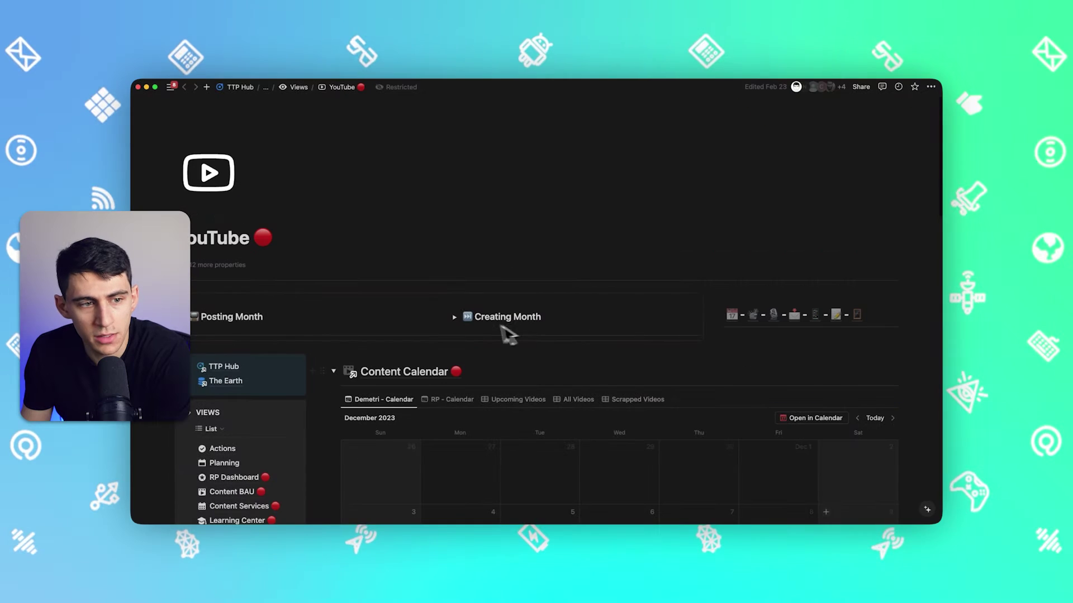
Scroll down the YouTube page to bring the December 2023 Content Calendar into view.
scroll(510, 321, down, 1)
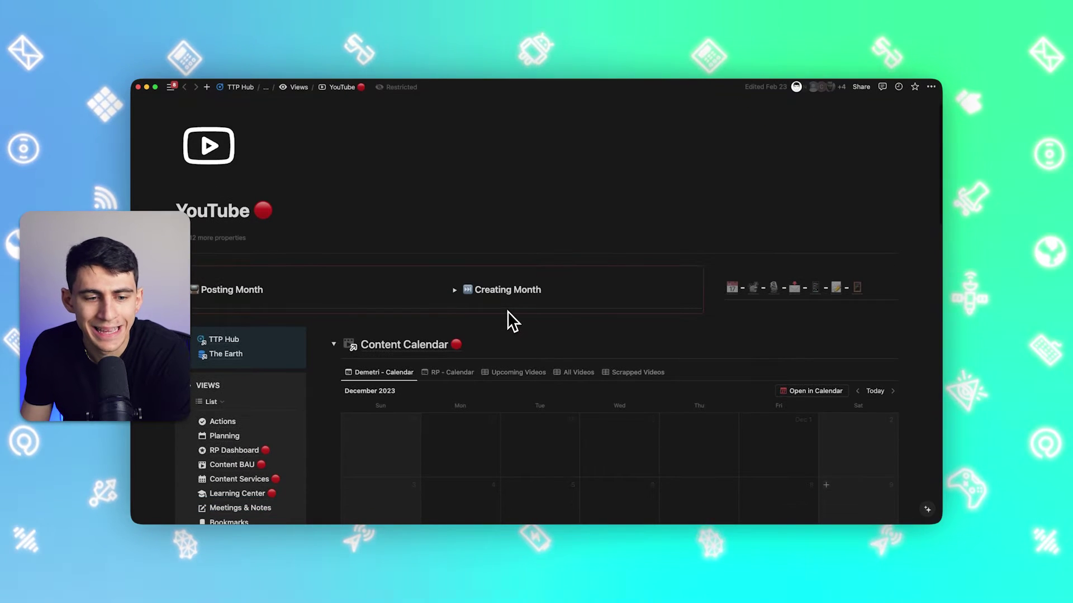
scroll(510, 319, down, 3)
Open the December 10 video's page, then close it again.
scroll(396, 433, down, 3)
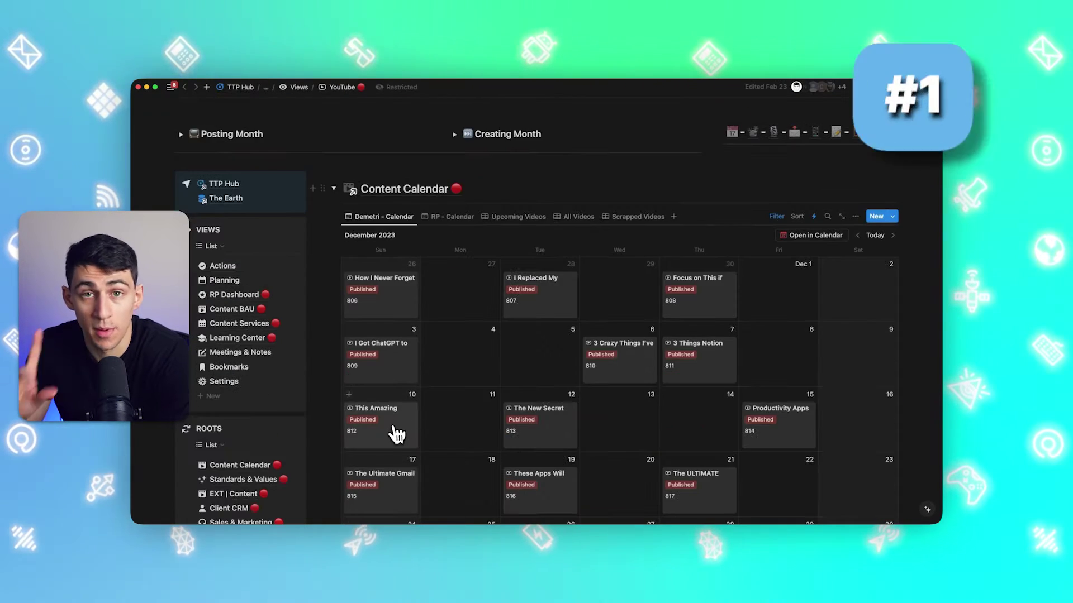
click(378, 434)
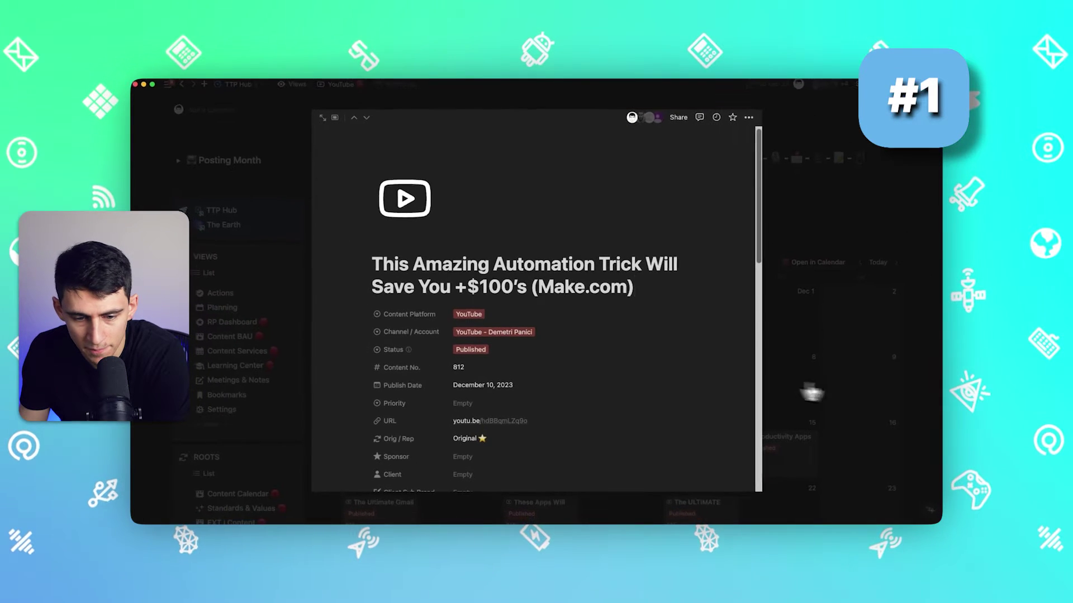
key(Escape)
Turn Show weekends off in the calendar's Layout settings, leaving only Monday–Friday columns.
click(857, 217)
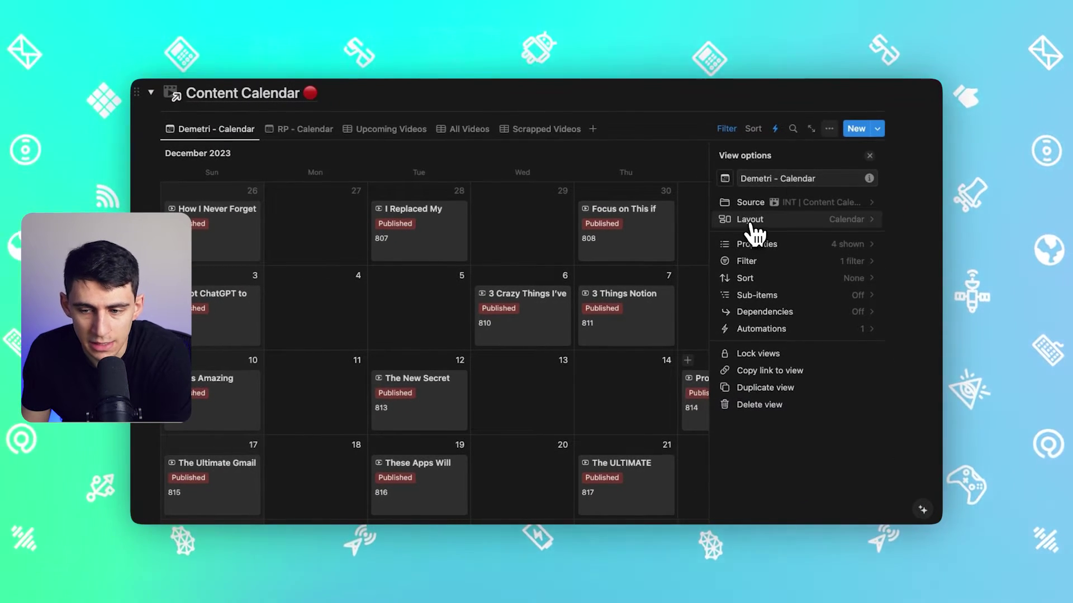
click(751, 221)
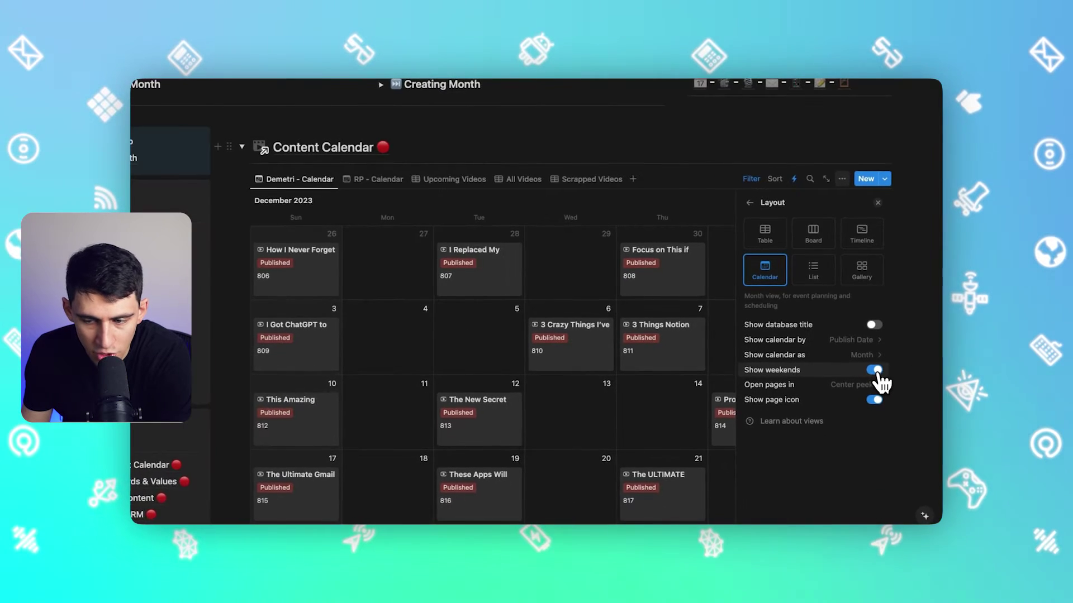
click(866, 396)
click(880, 380)
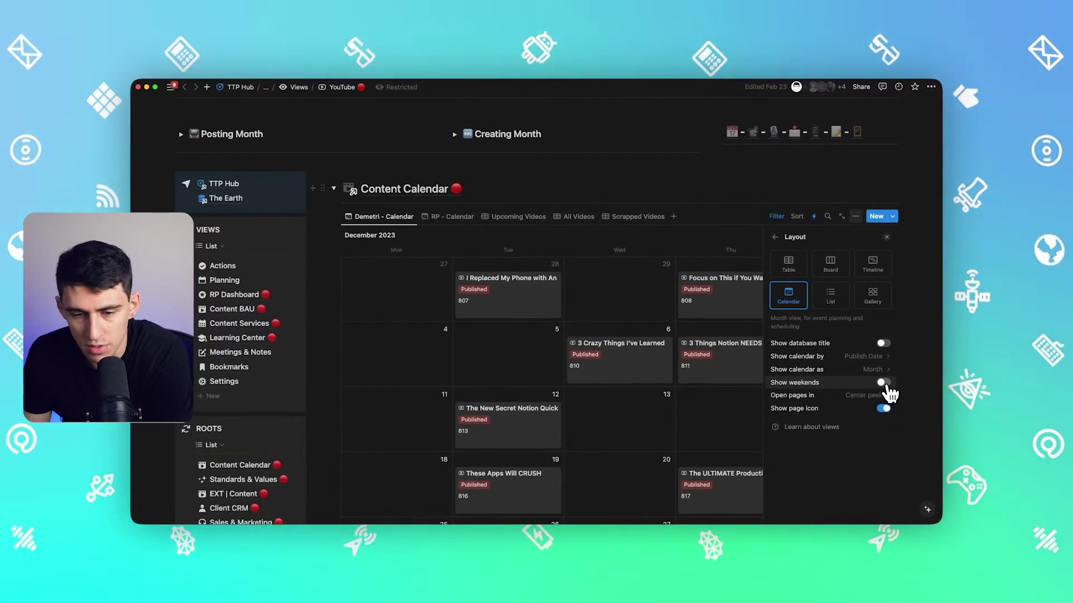
click(876, 390)
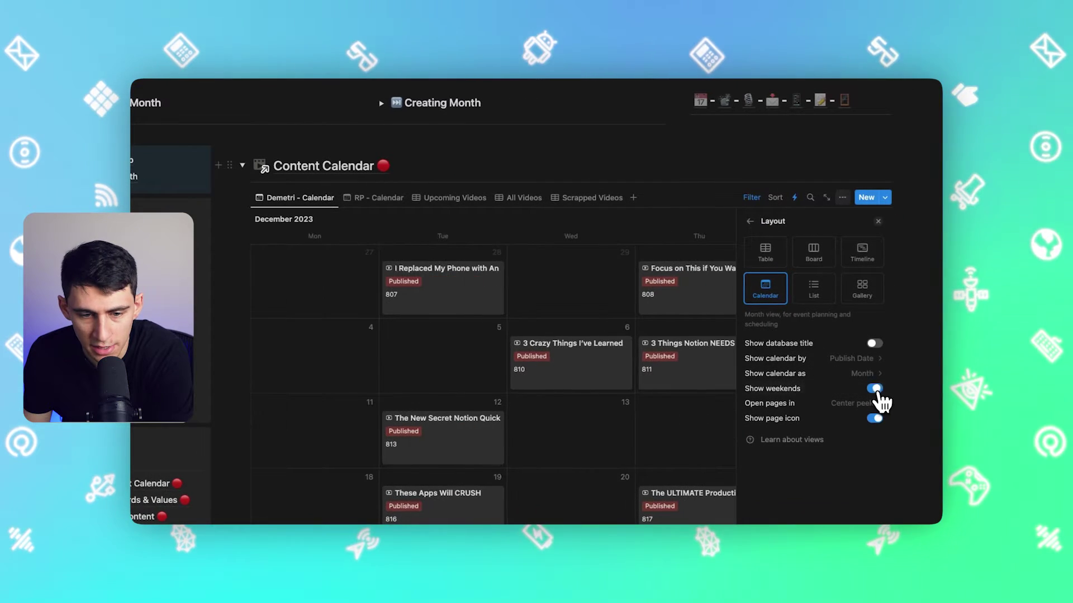
click(583, 299)
scroll(698, 453, down, 2)
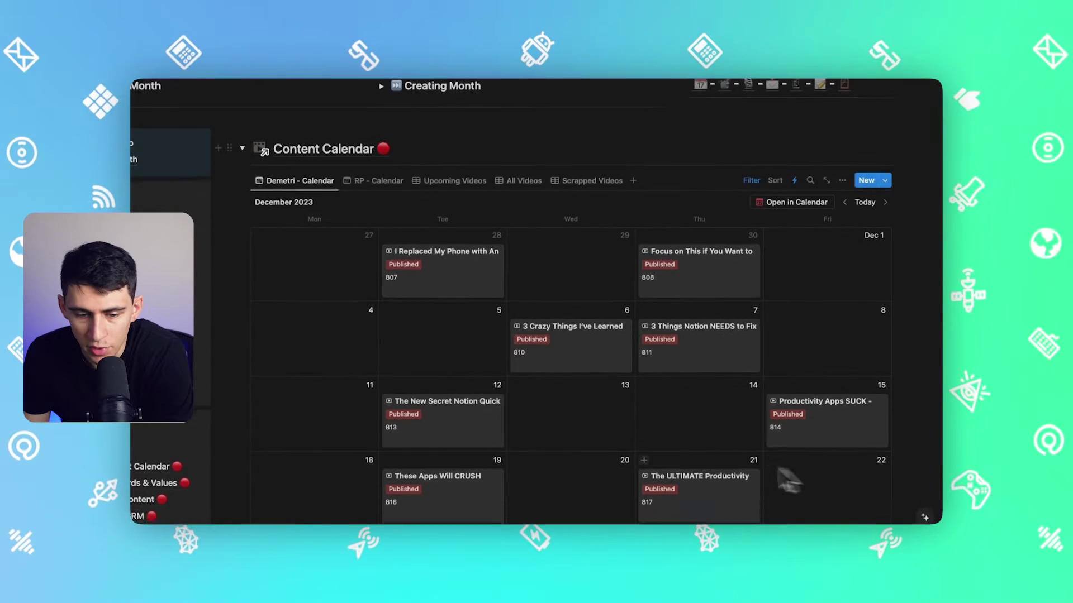
scroll(680, 448, up, 2)
scroll(677, 279, up, 1)
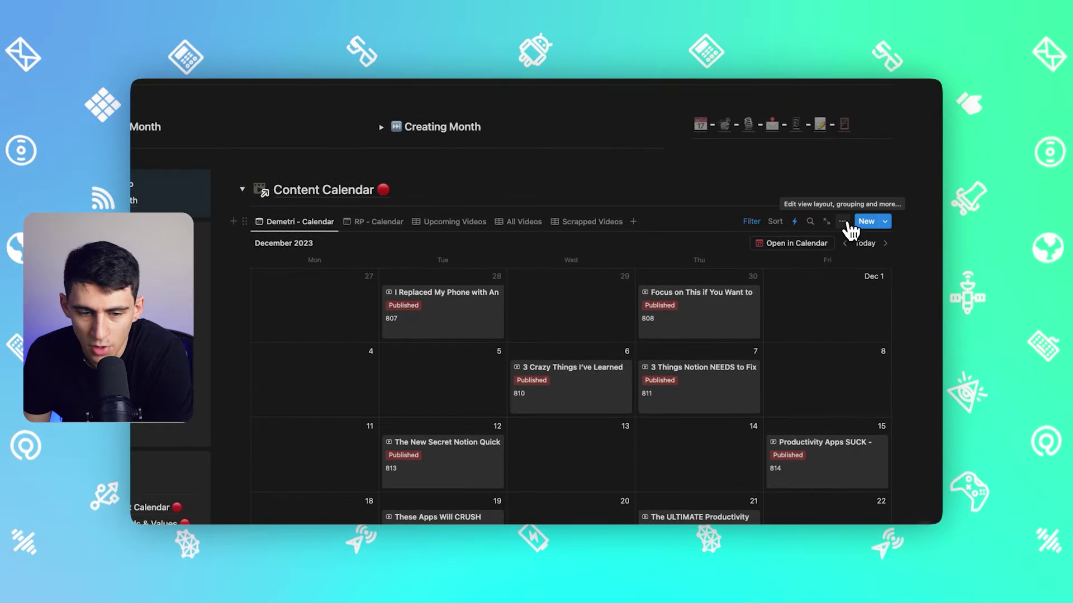
Turn Show weekends back on in Layout, then switch to the All Videos table view.
click(843, 222)
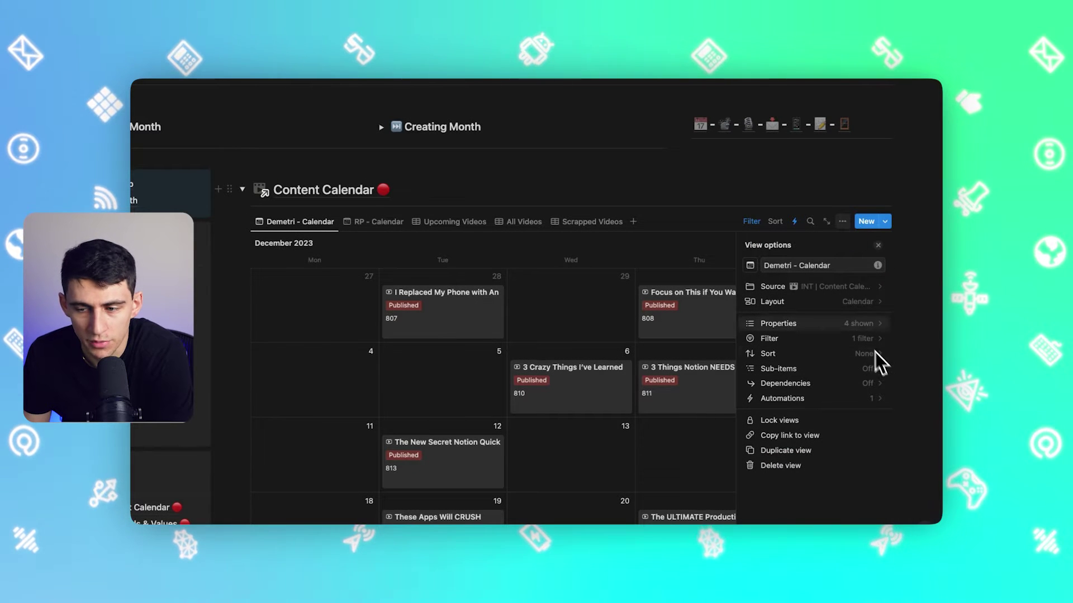
click(857, 301)
click(875, 413)
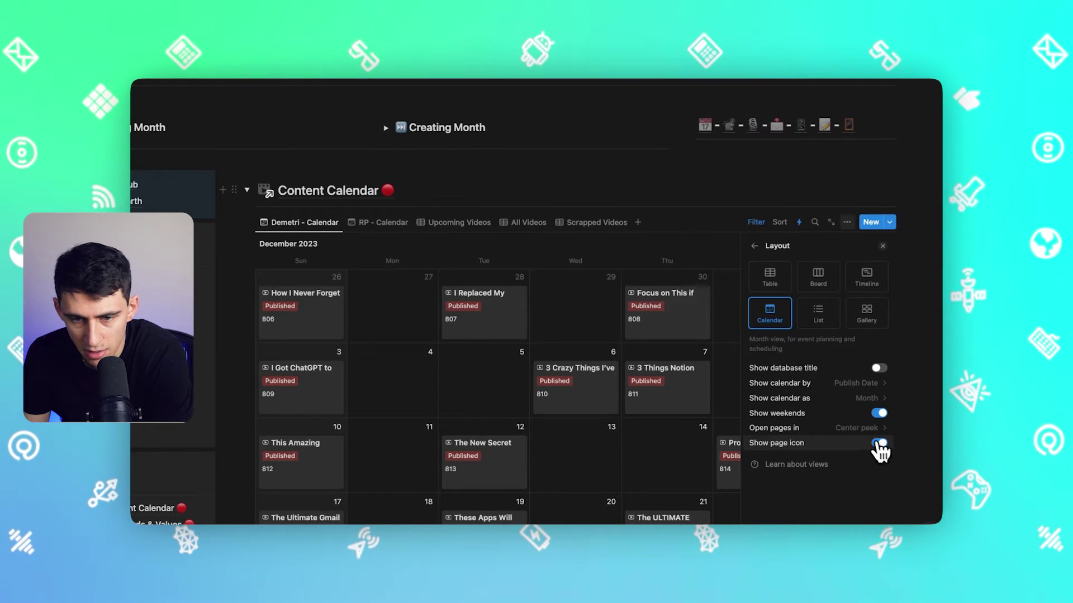
click(540, 225)
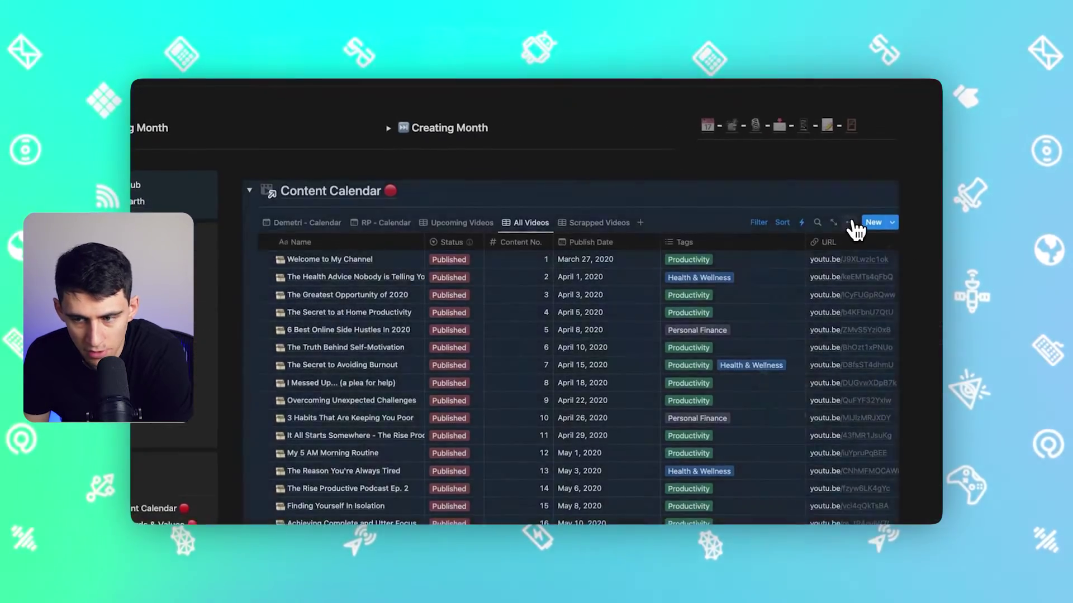
click(849, 230)
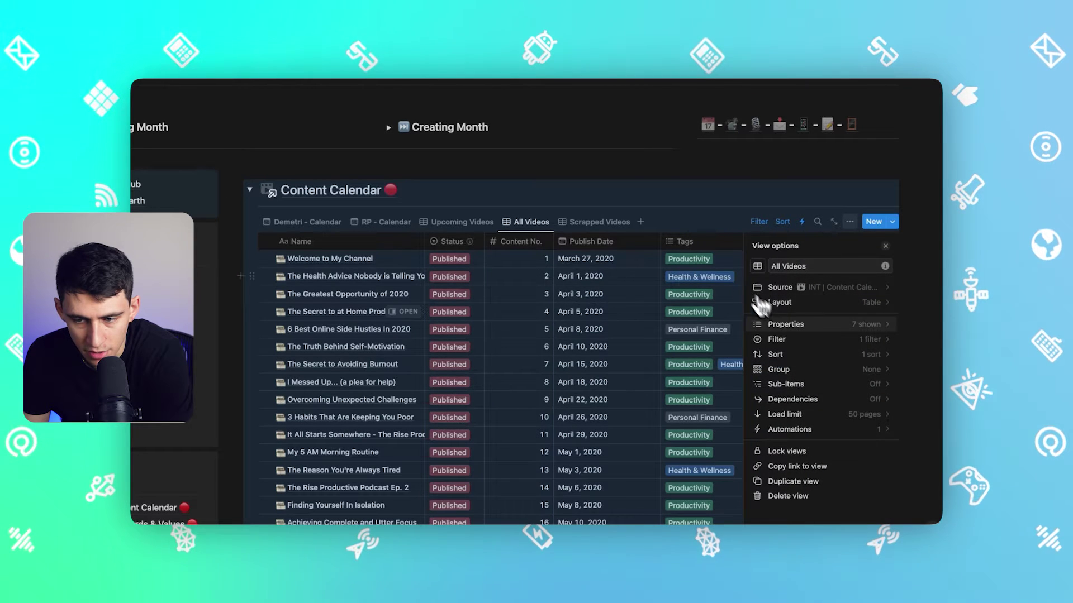
click(785, 324)
click(758, 213)
click(776, 302)
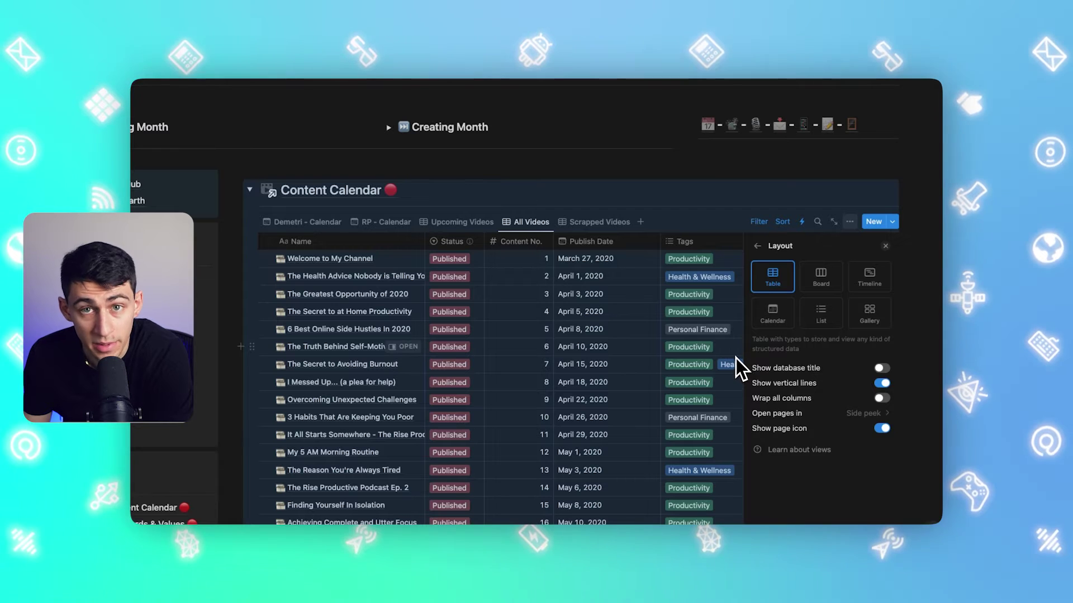
click(885, 431)
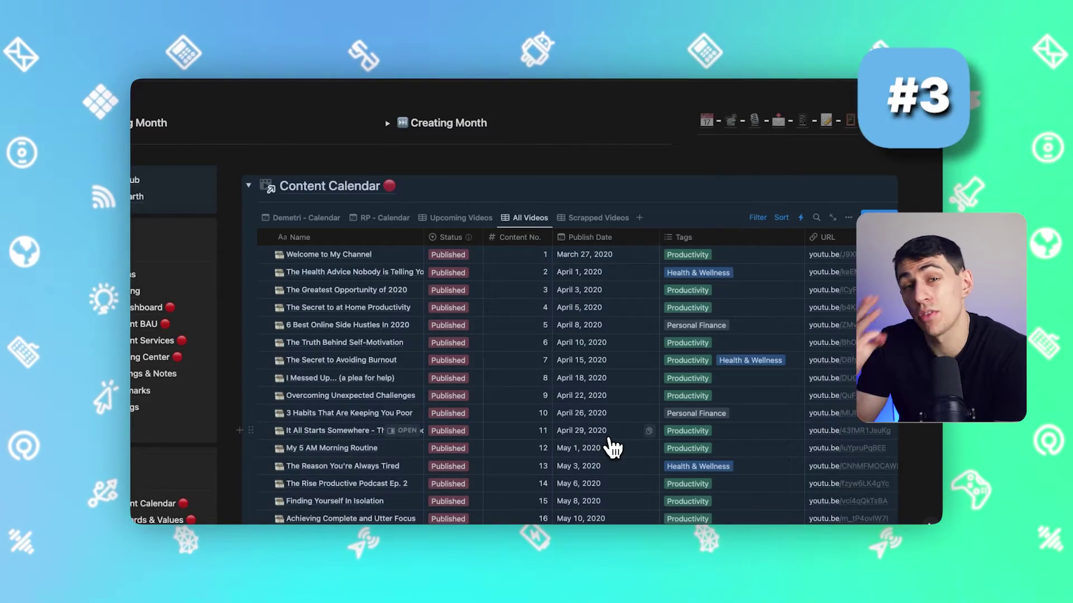
Check rows 1–30 of the All Videos table by dragging down their checkboxes.
scroll(413, 223, down, 3)
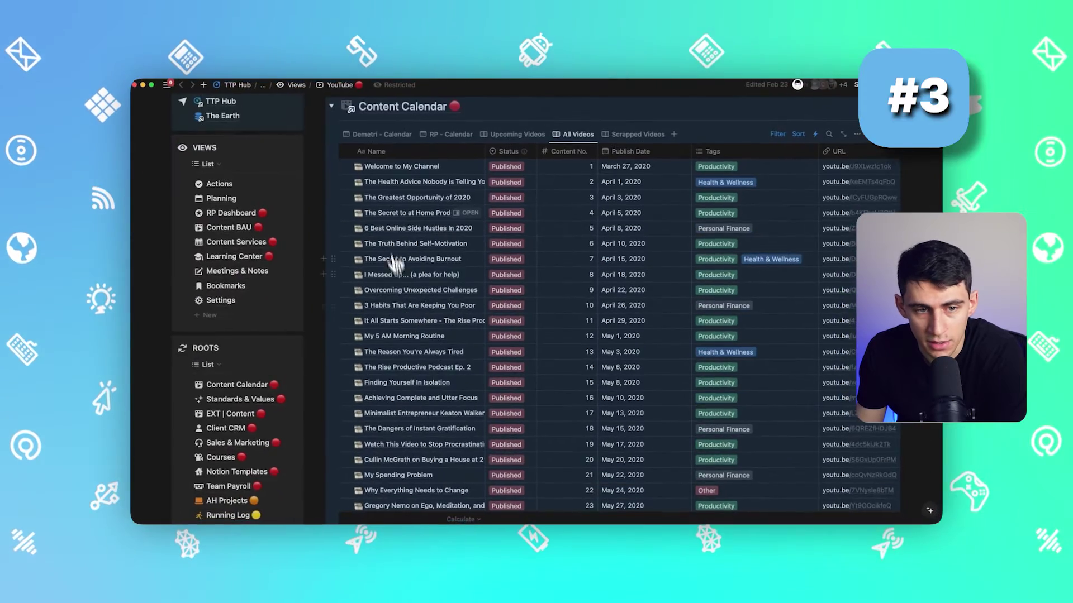
scroll(403, 187, up, 2)
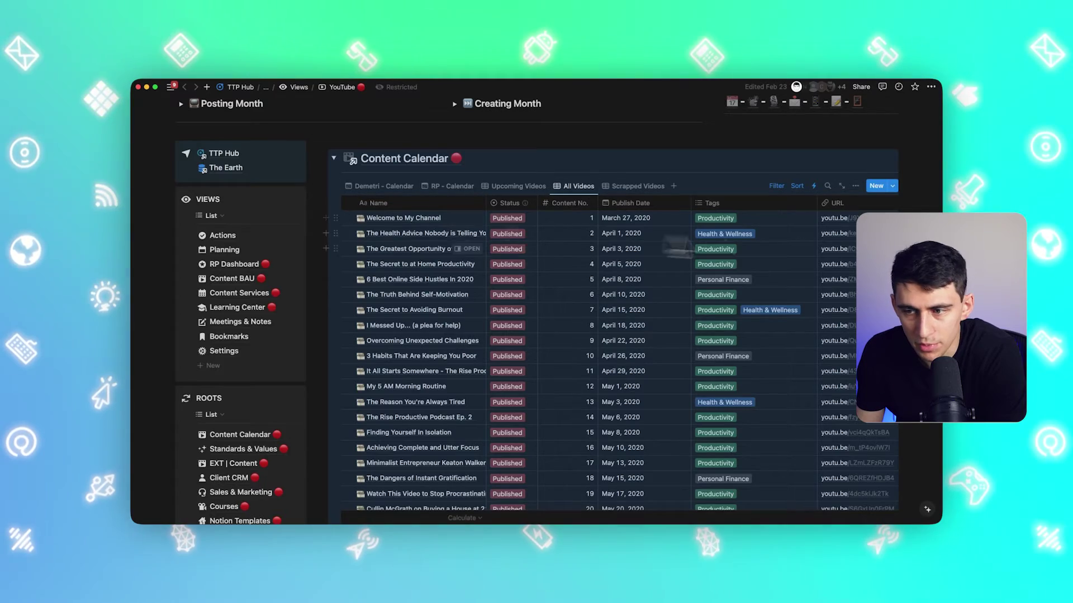
drag(676, 246, 550, 433)
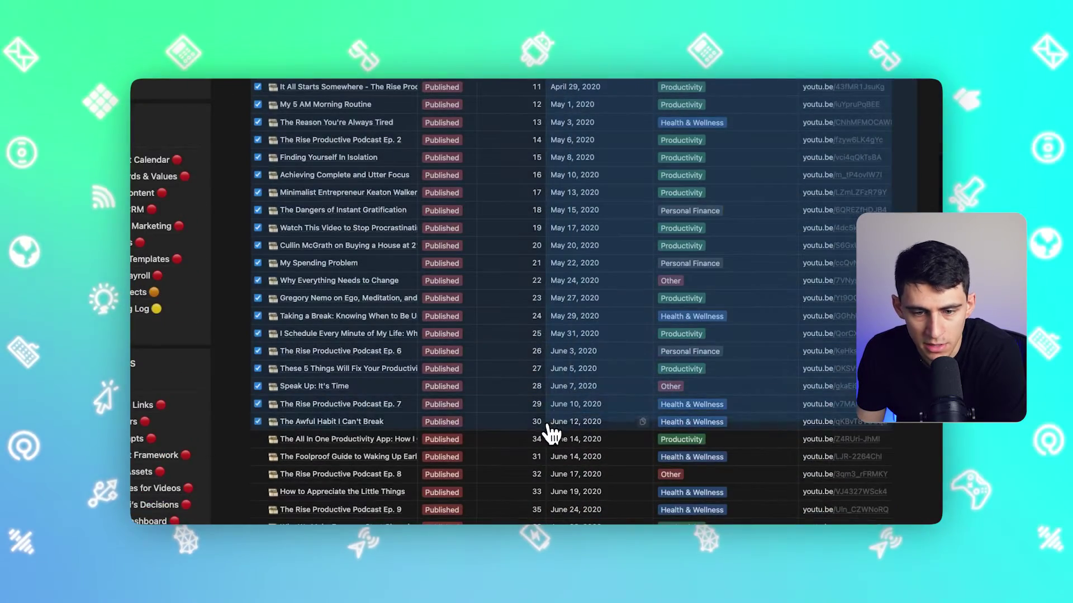
right_click(360, 294)
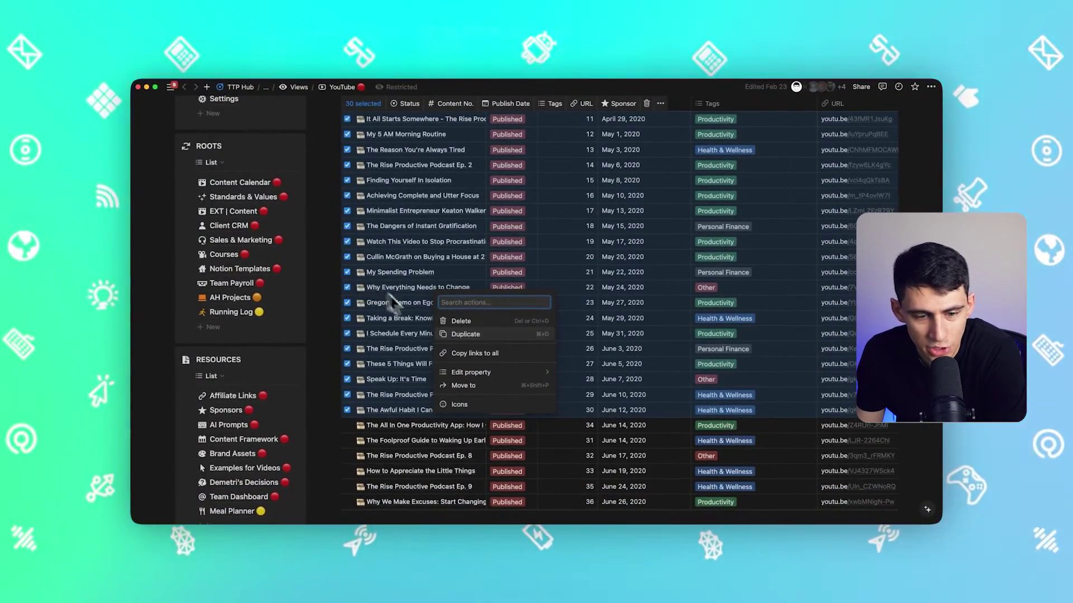
Give all 30 checked rows a video icon found by searching 'vide' in Icons.
click(479, 403)
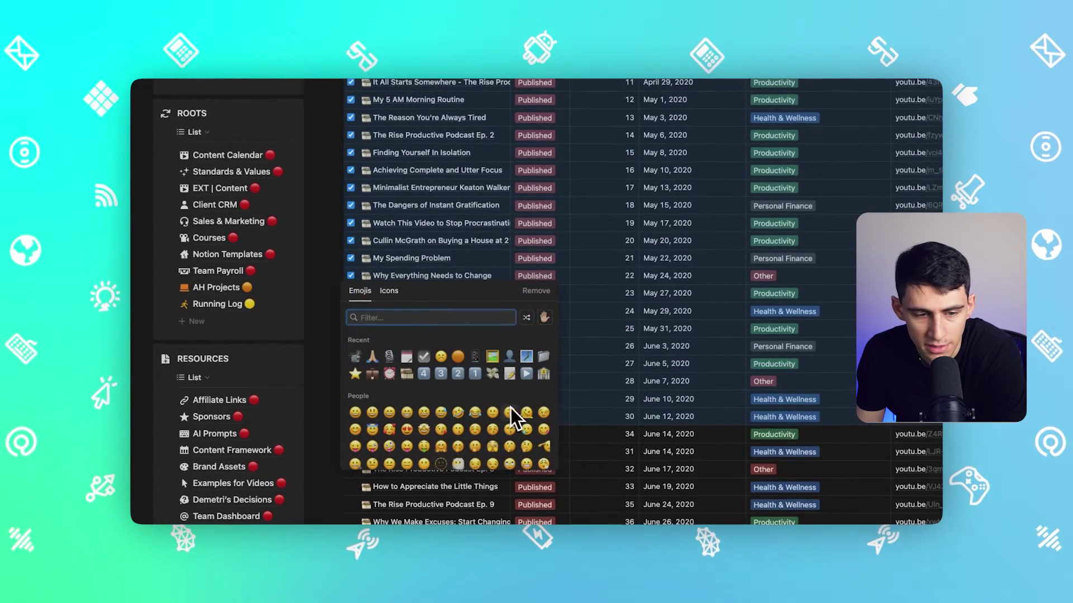
click(394, 299)
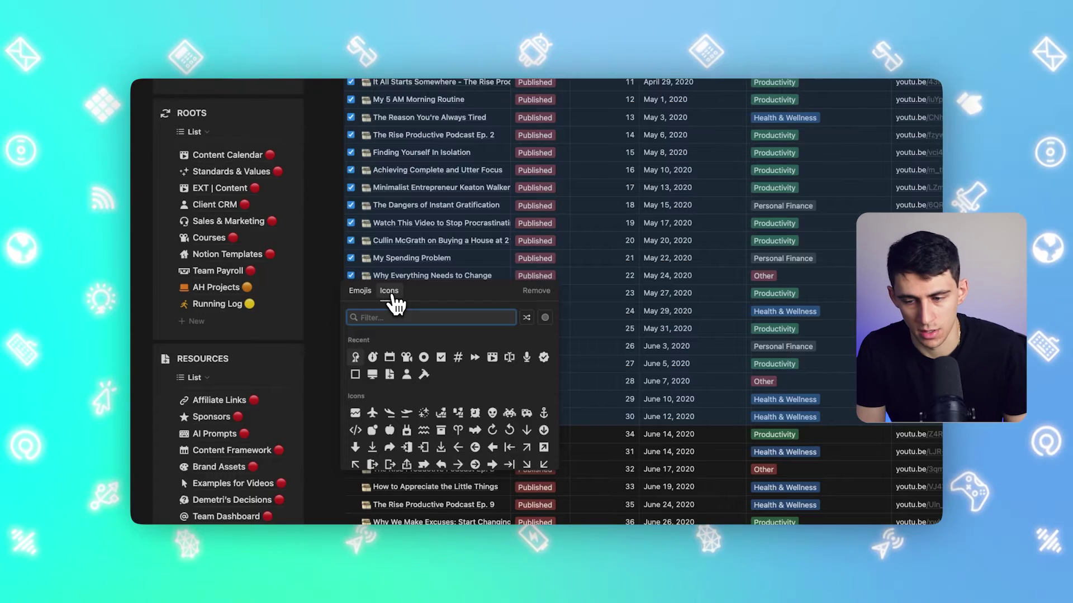
text(video)
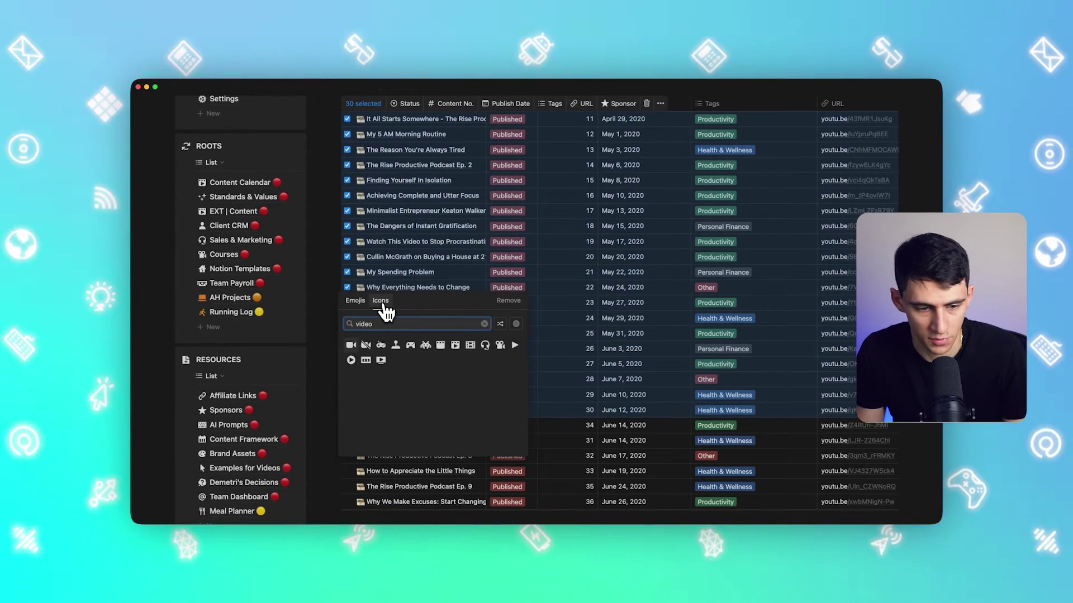
click(481, 347)
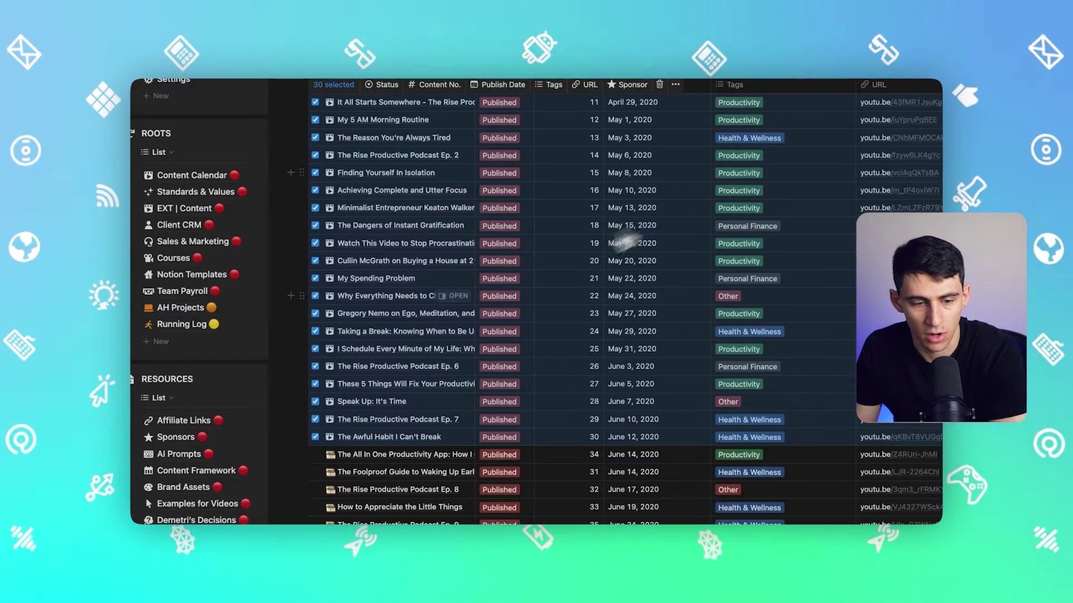
scroll(363, 363, up, 10)
scroll(376, 364, down, 10)
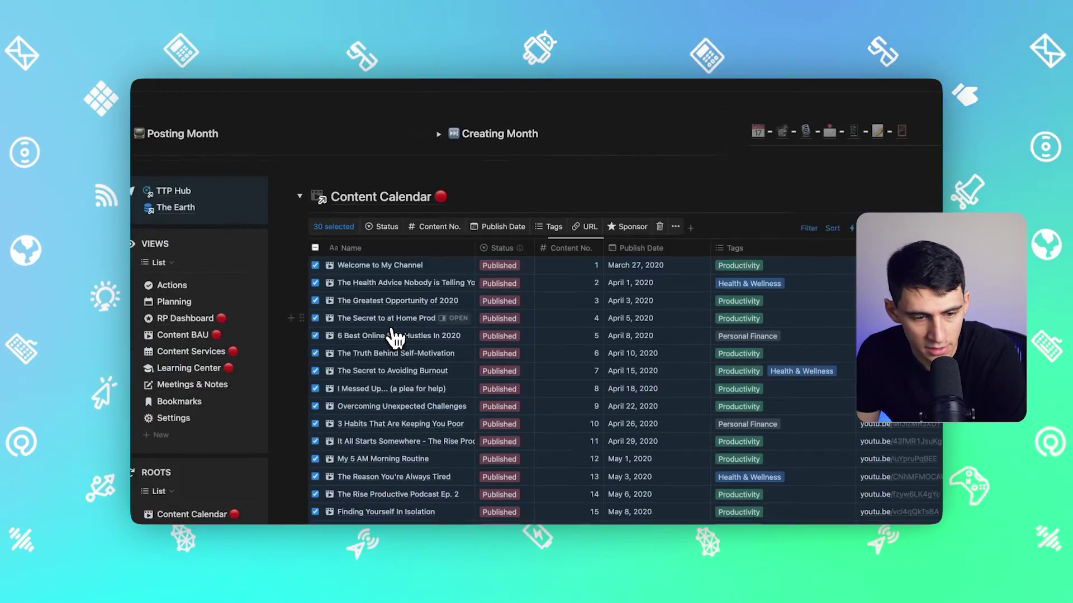
scroll(477, 324, down, 6)
scroll(463, 330, up, 12)
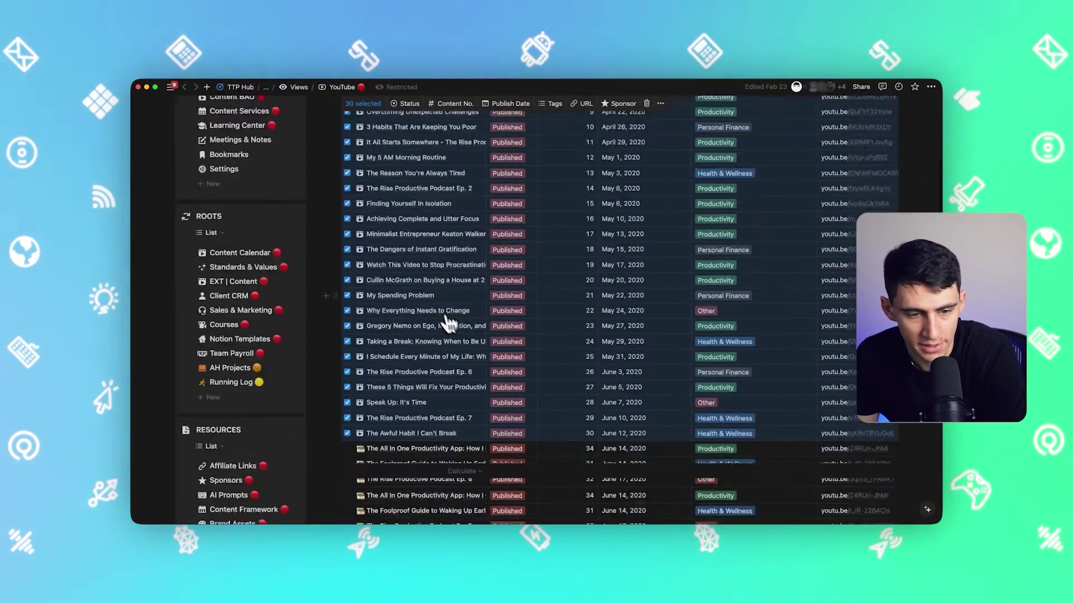
scroll(411, 282, down, 1)
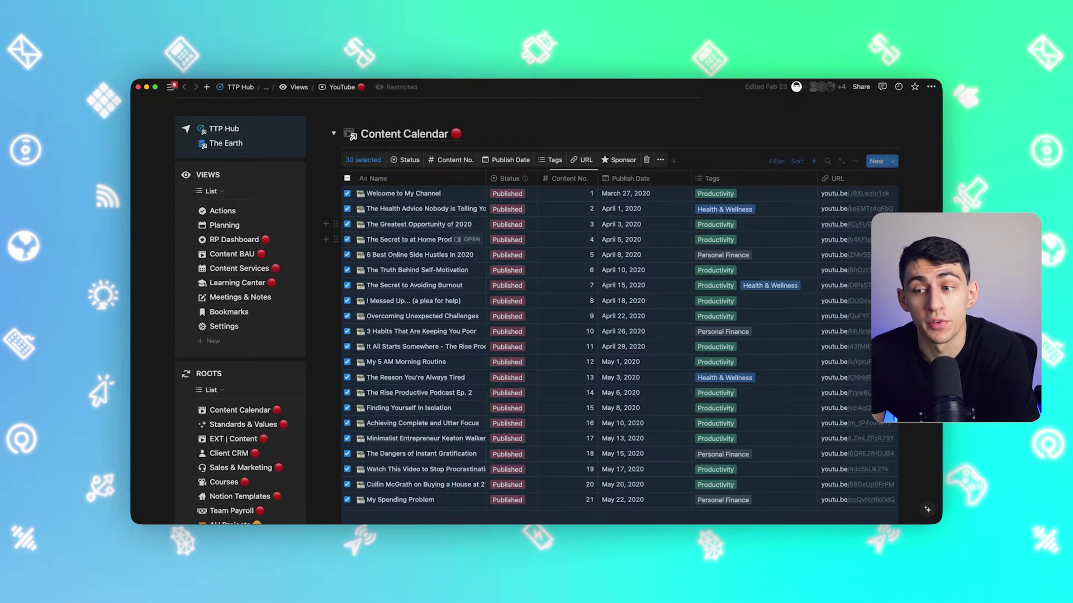
Toggle the URL property's Show full URL on, then back off for shortened youtu.be links.
key(Escape)
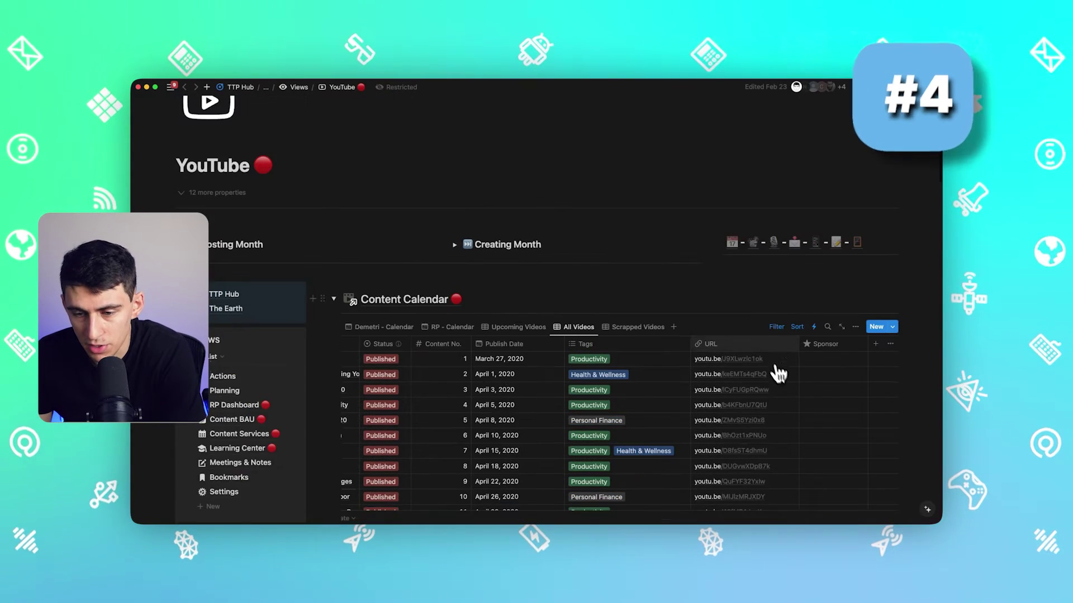
click(712, 316)
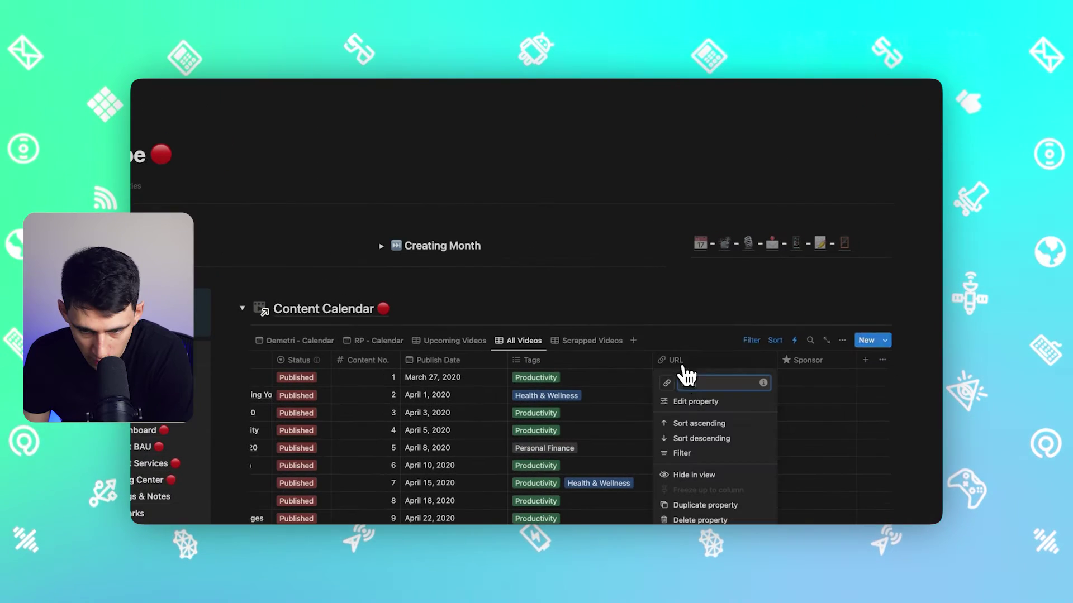
click(695, 405)
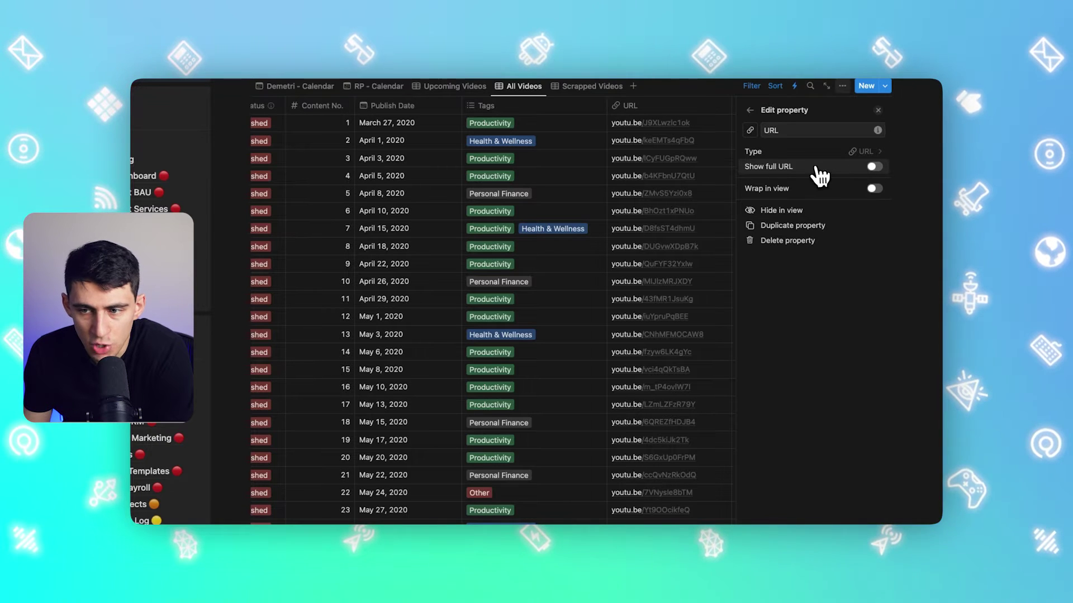
click(874, 168)
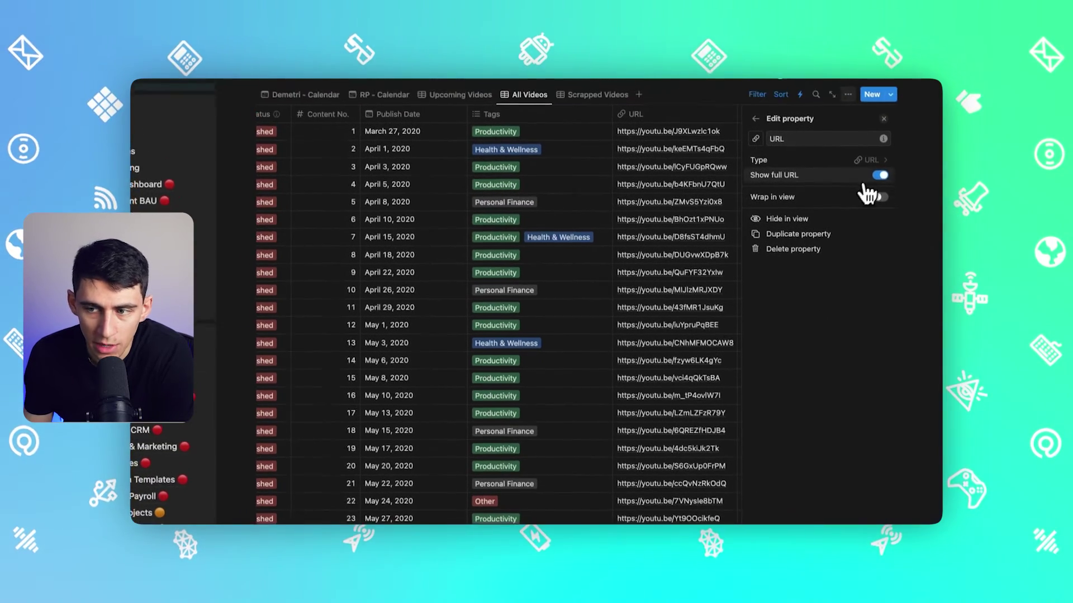
click(888, 185)
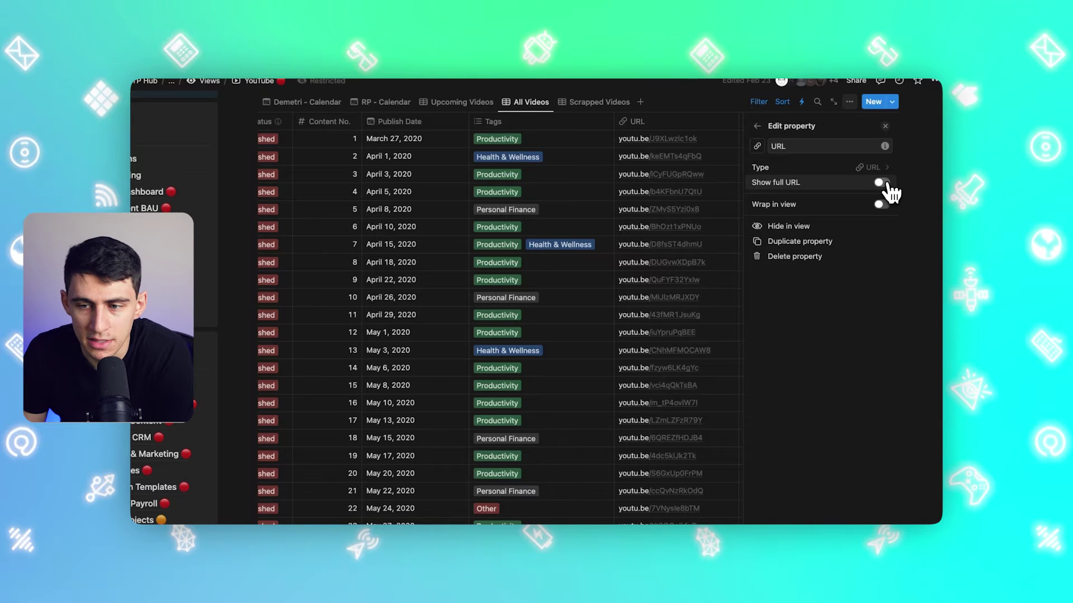
Check the first video's URL cell, then close its link editor.
click(709, 140)
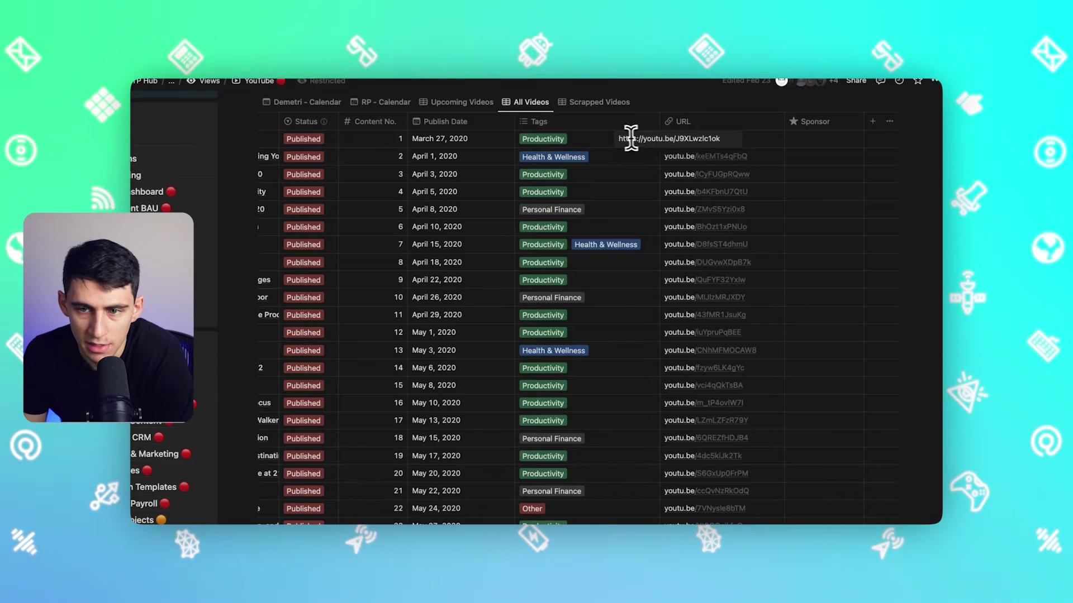
key(Escape)
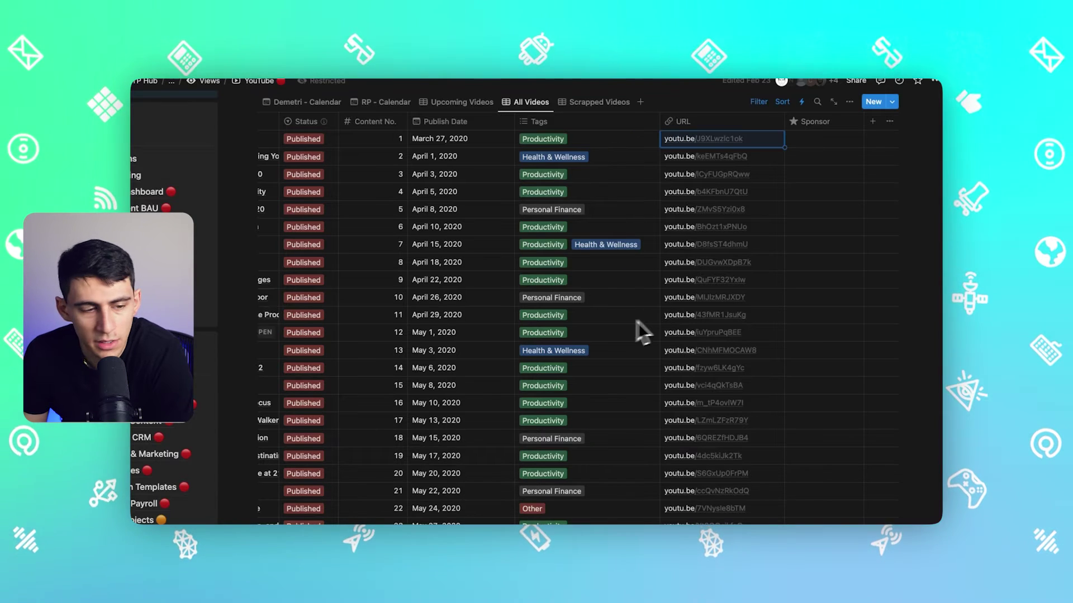
scroll(638, 323, up, 5)
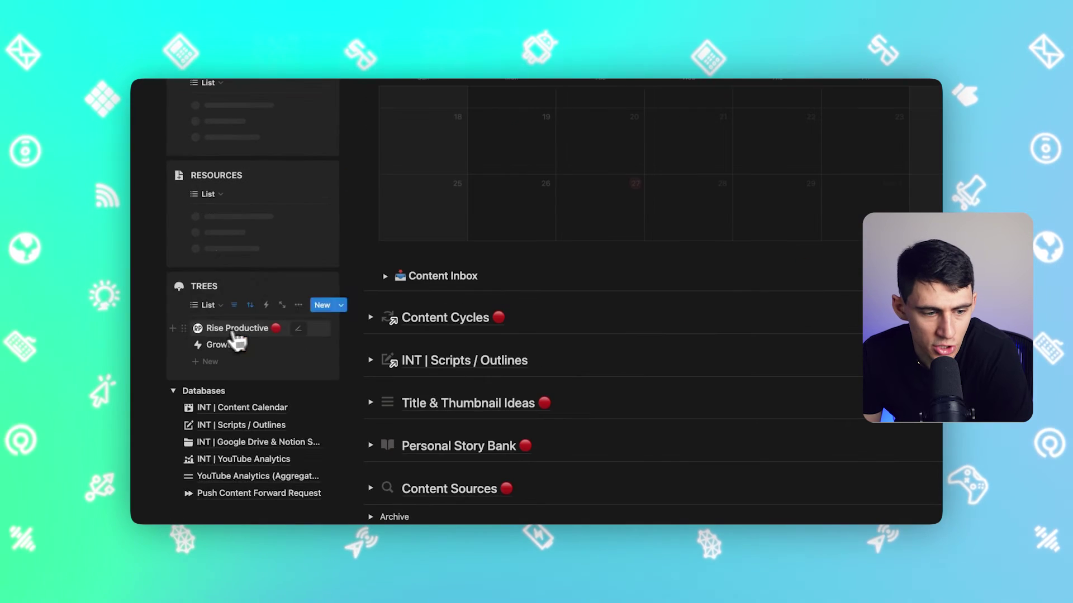
Open the INT | Google Drive & Notion Sync database and scroll across its columns.
scroll(234, 340, up, 3)
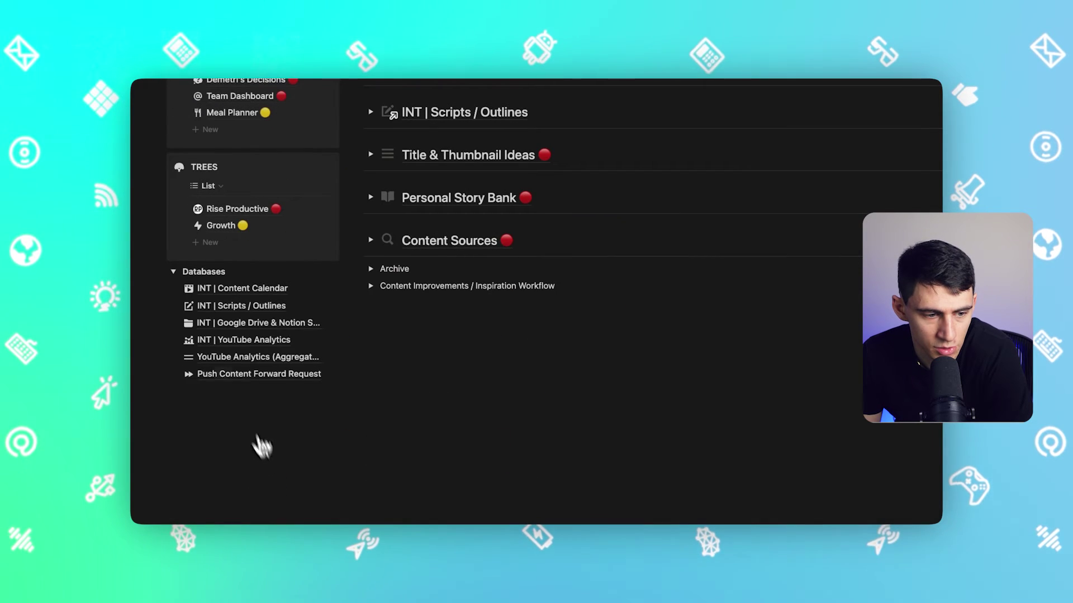
click(223, 323)
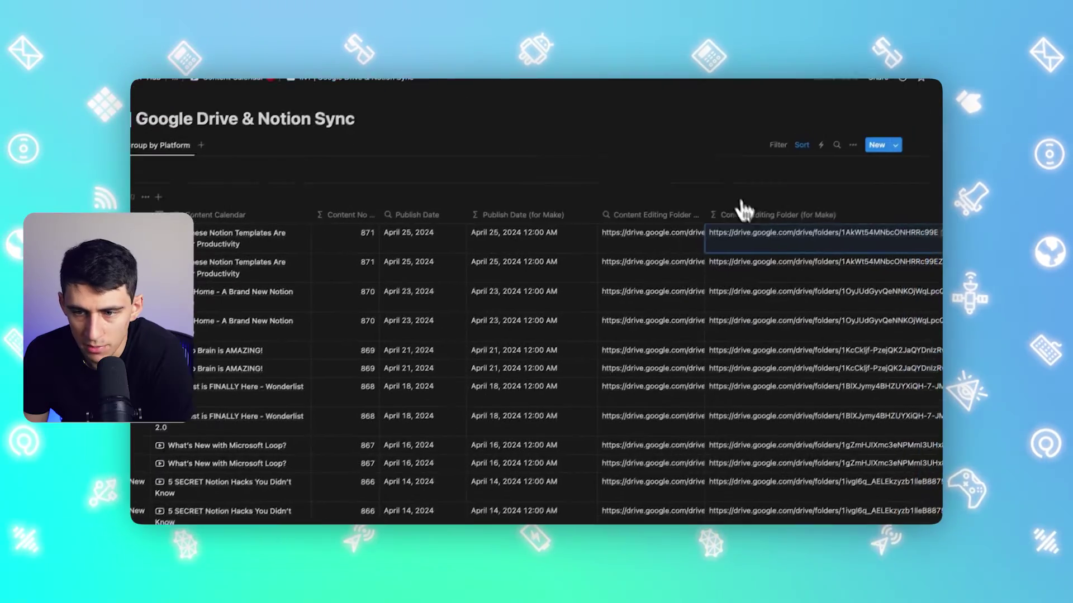
scroll(738, 227, down, 2)
scroll(739, 227, right, 4)
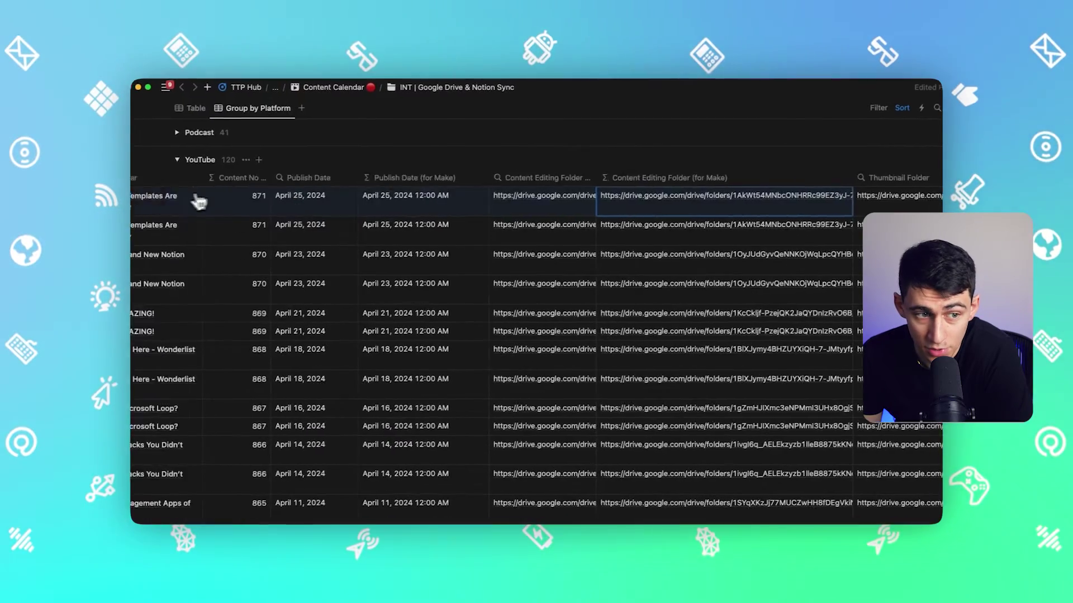
scroll(424, 216, left, 5)
Open the first entry's linked page in side peek and edit its Content Editing Folder property.
click(427, 204)
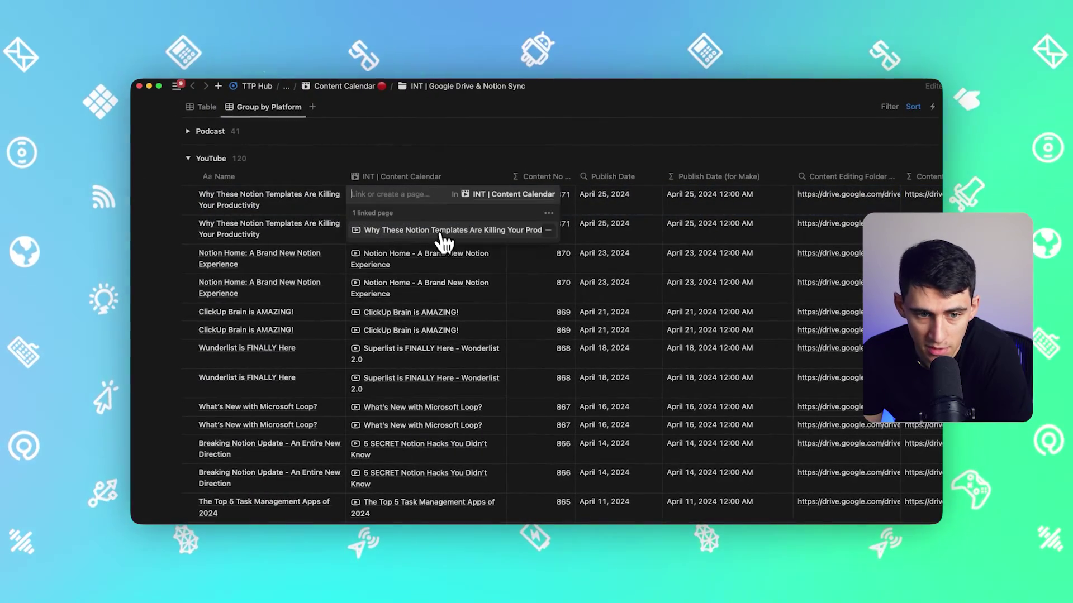
click(443, 230)
click(448, 235)
scroll(659, 365, down, 10)
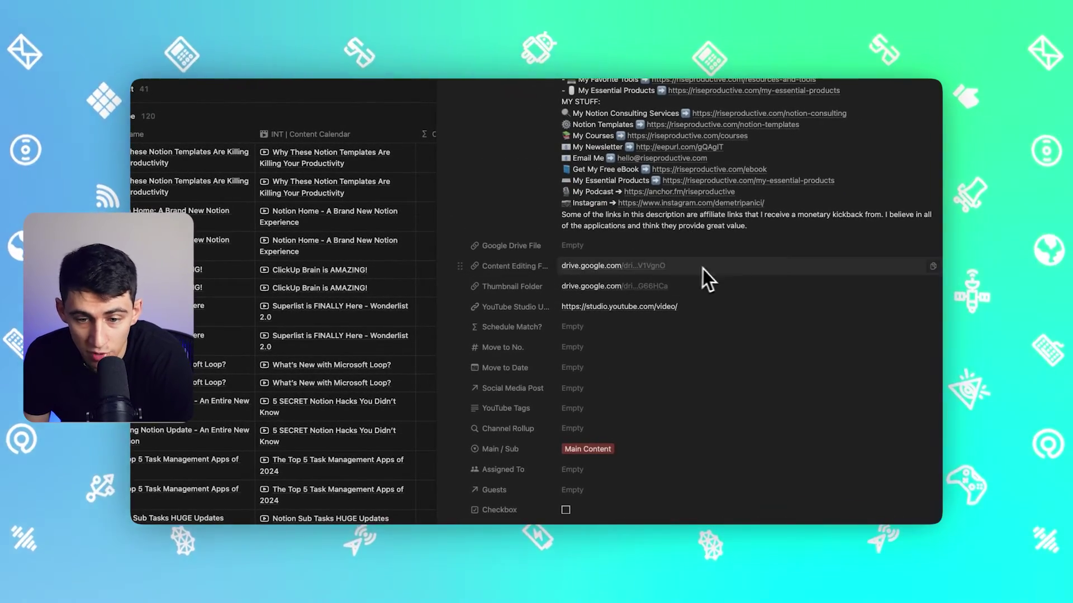
click(513, 268)
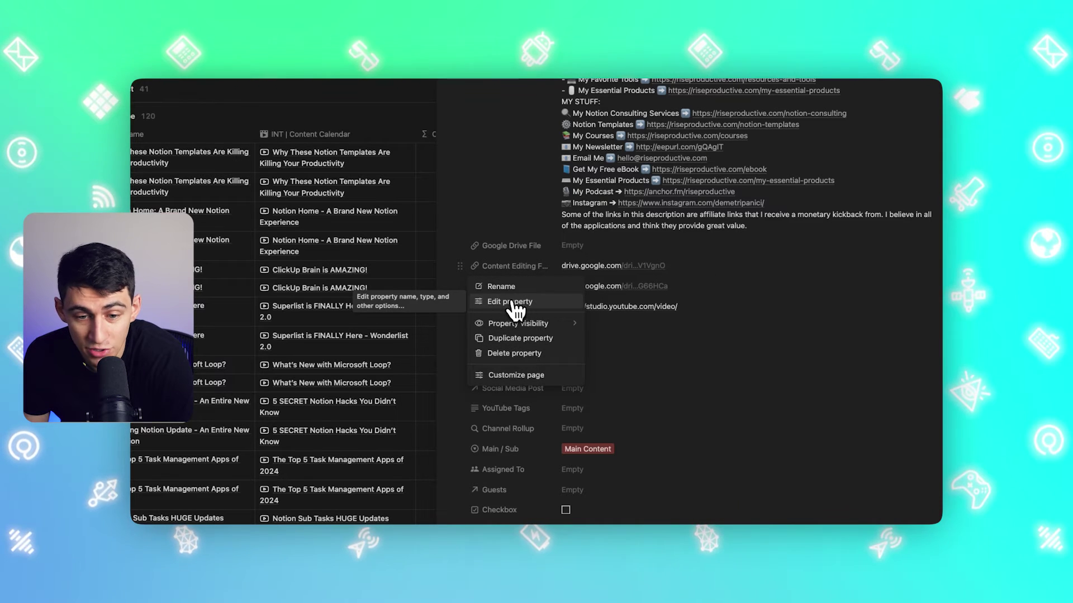
click(502, 287)
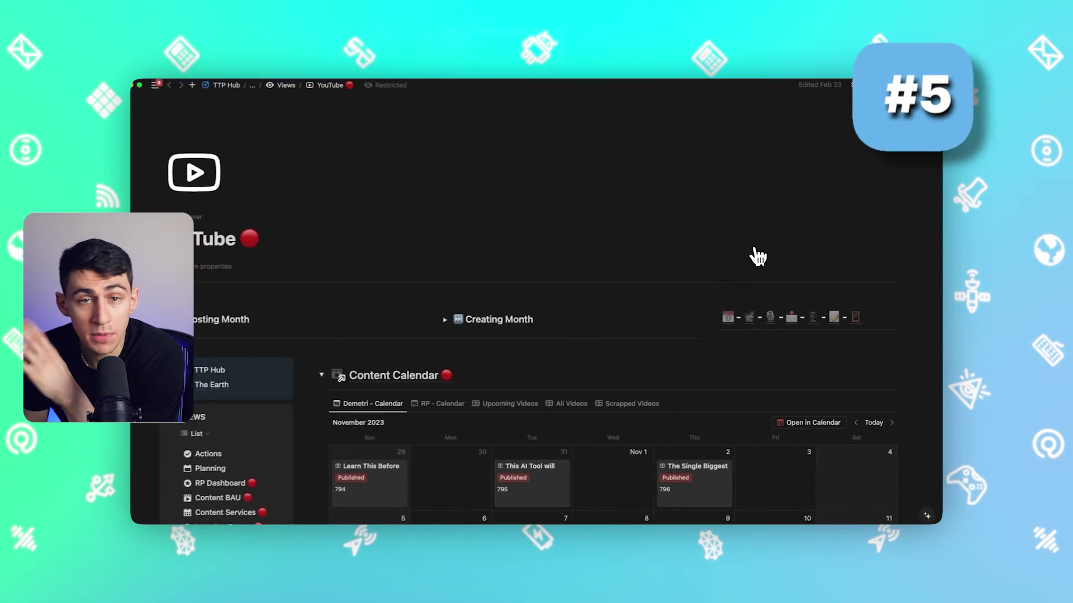
Switch the Content Calendar to the All Videos table view.
scroll(766, 299, down, 2)
scroll(556, 385, down, 2)
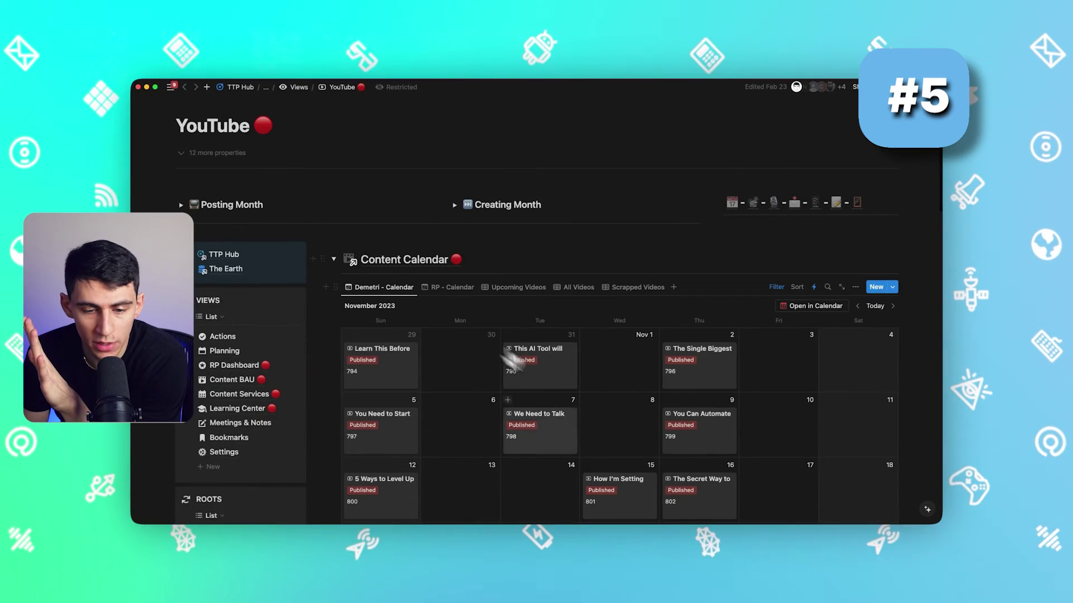
click(578, 288)
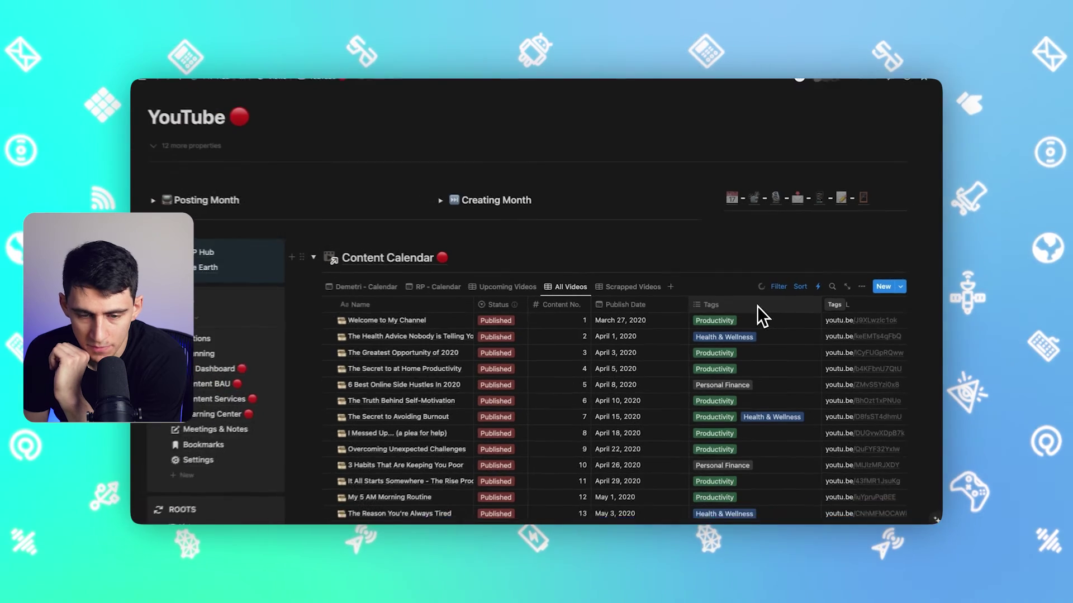
Start a Publish Date description stating when the content was published on its respective platform.
mouse_move(525, 304)
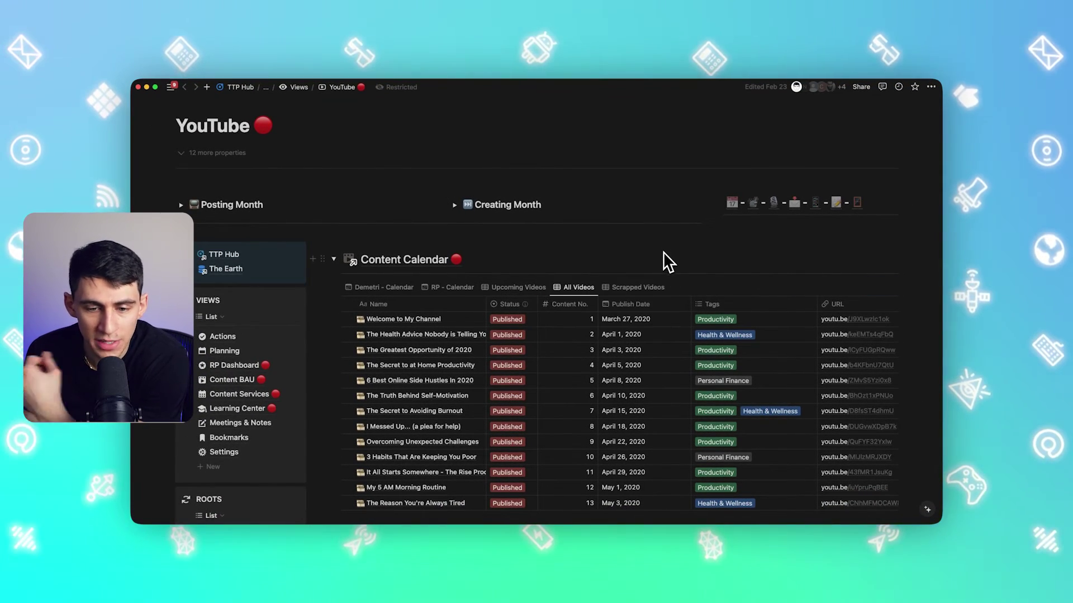
click(630, 304)
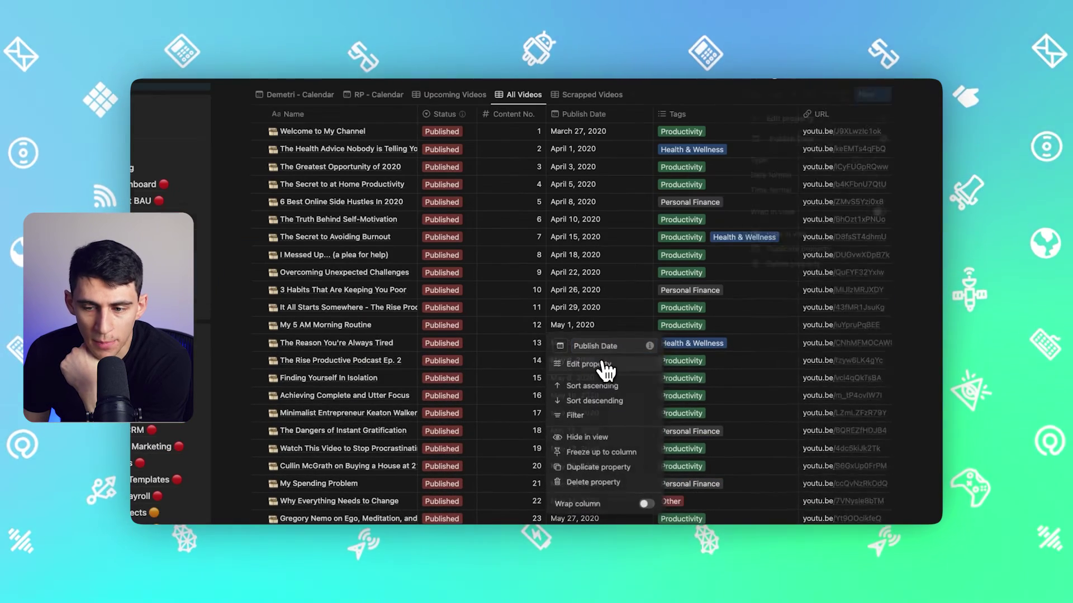
click(605, 365)
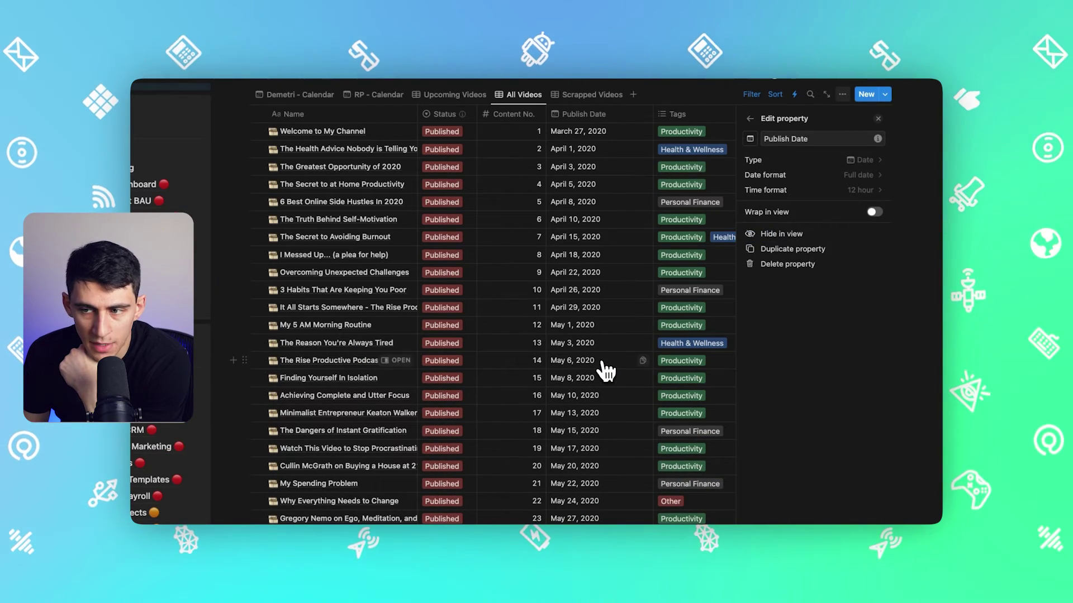
click(877, 139)
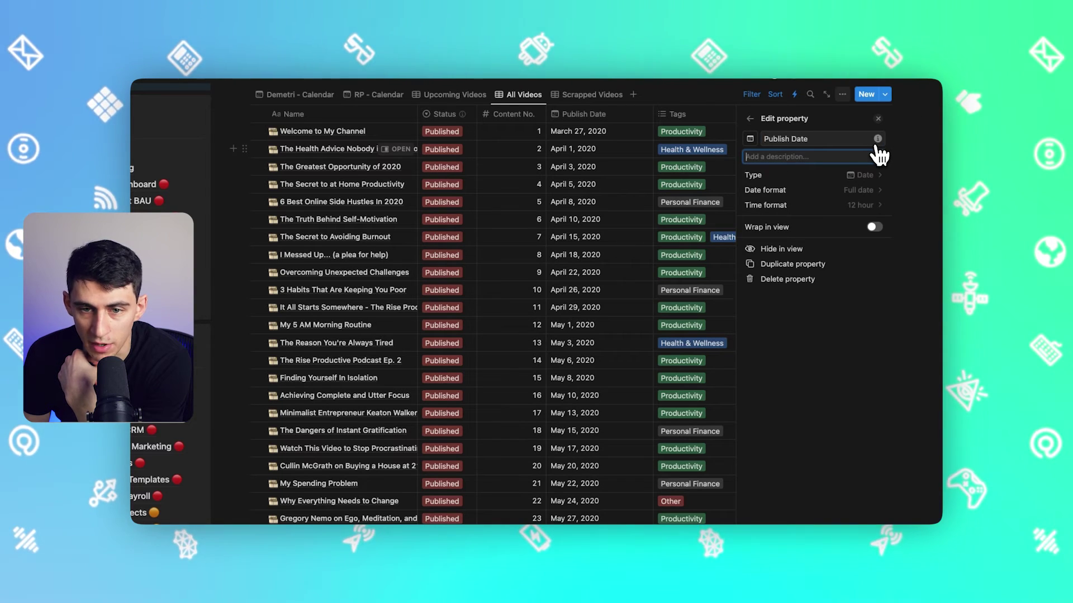
text(-)
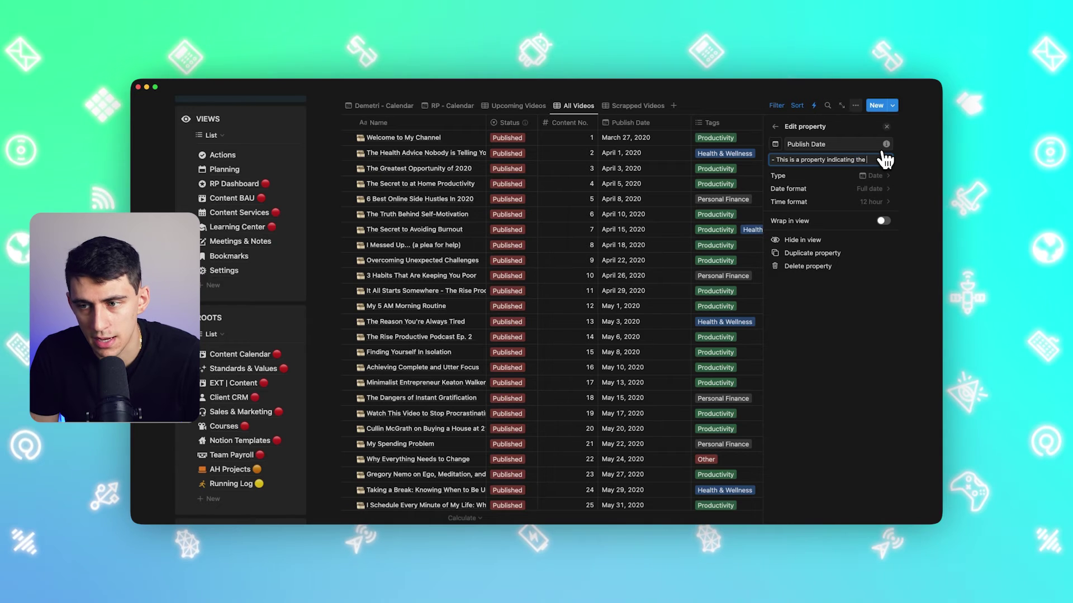
text(when this content was publishe)
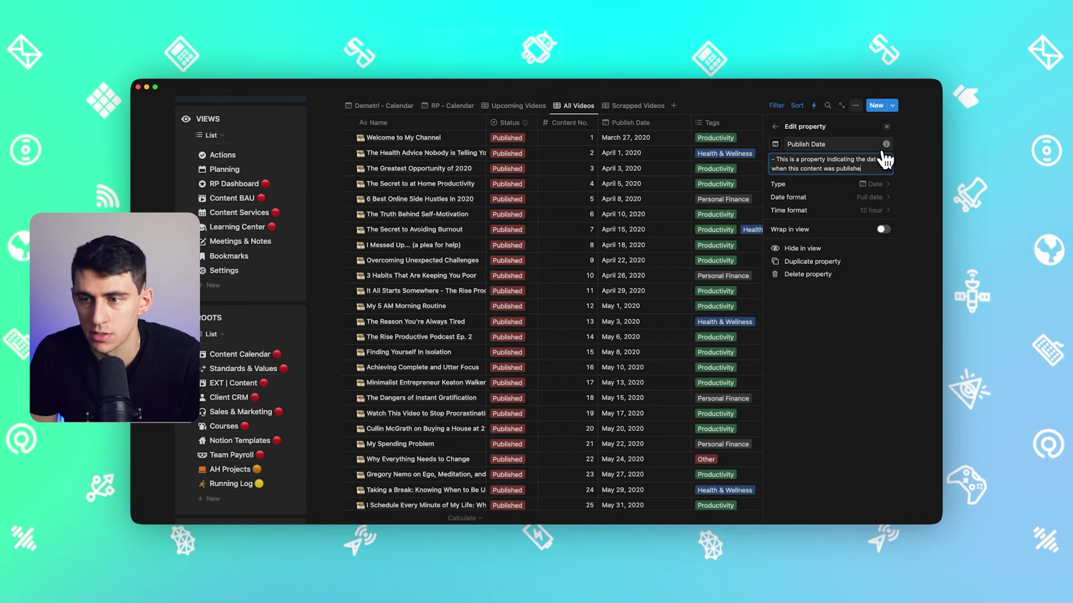
text( respective platform.)
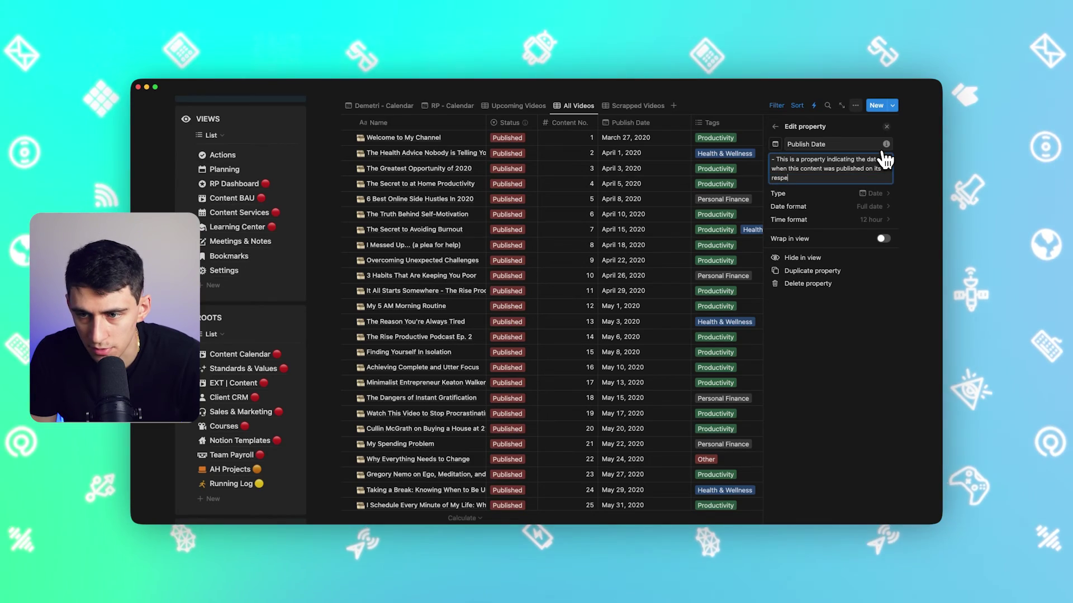
Close the Publish Date settings and open the 'Microsoft Edge Sucks - Be Less Edgy' card from the Demetri - Calendar view.
click(629, 153)
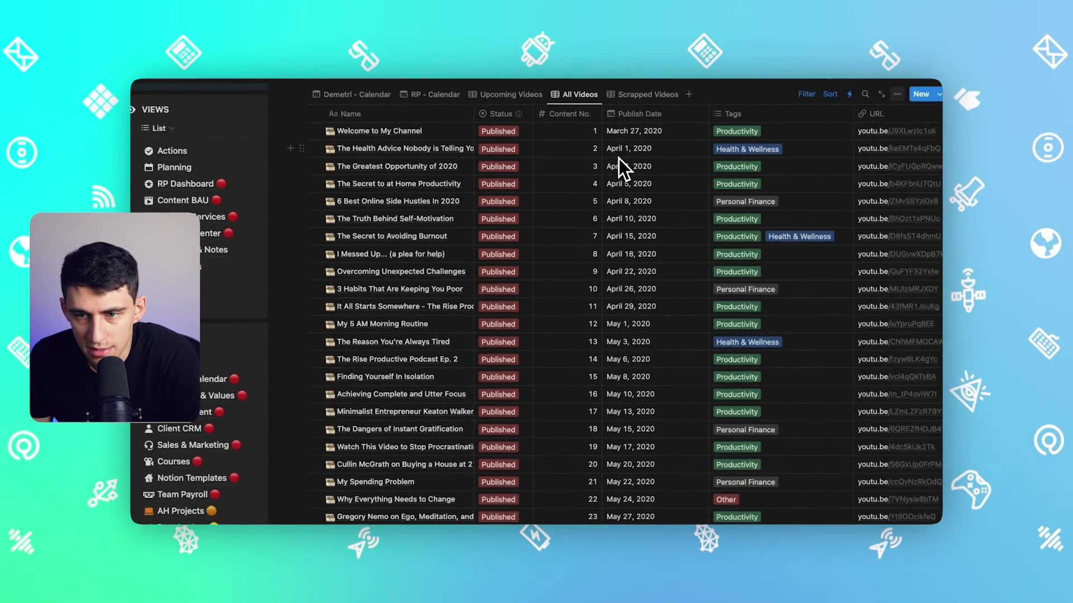
click(642, 152)
key(Escape)
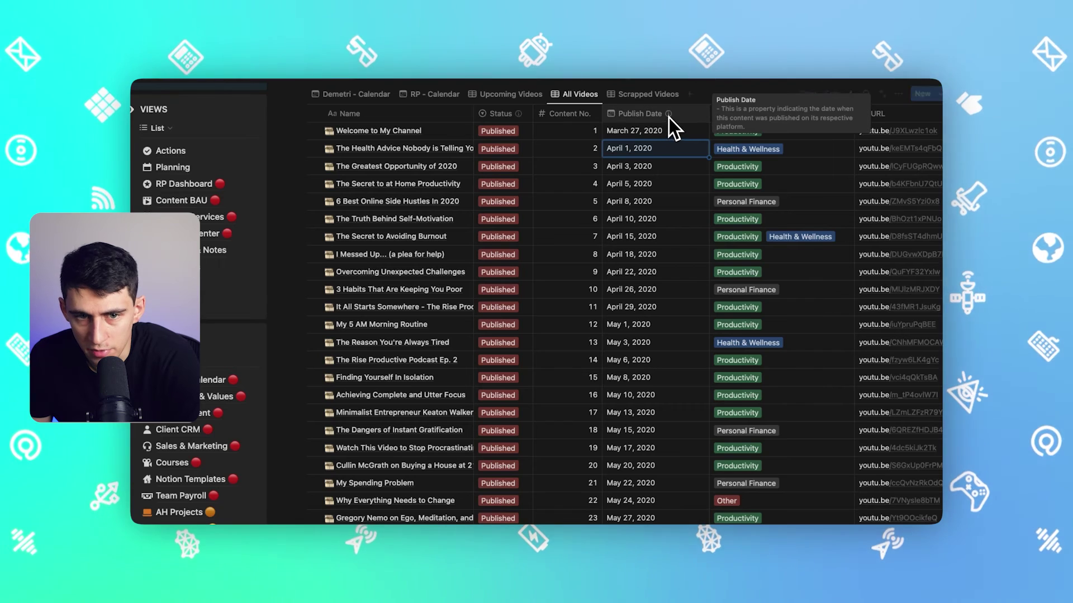
scroll(531, 146, up, 5)
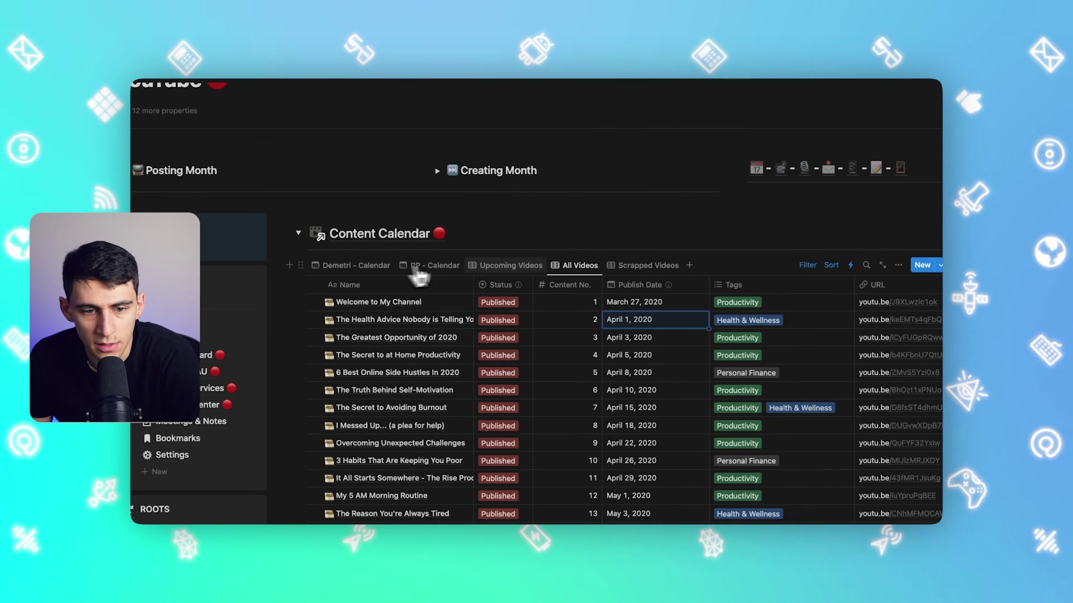
click(366, 264)
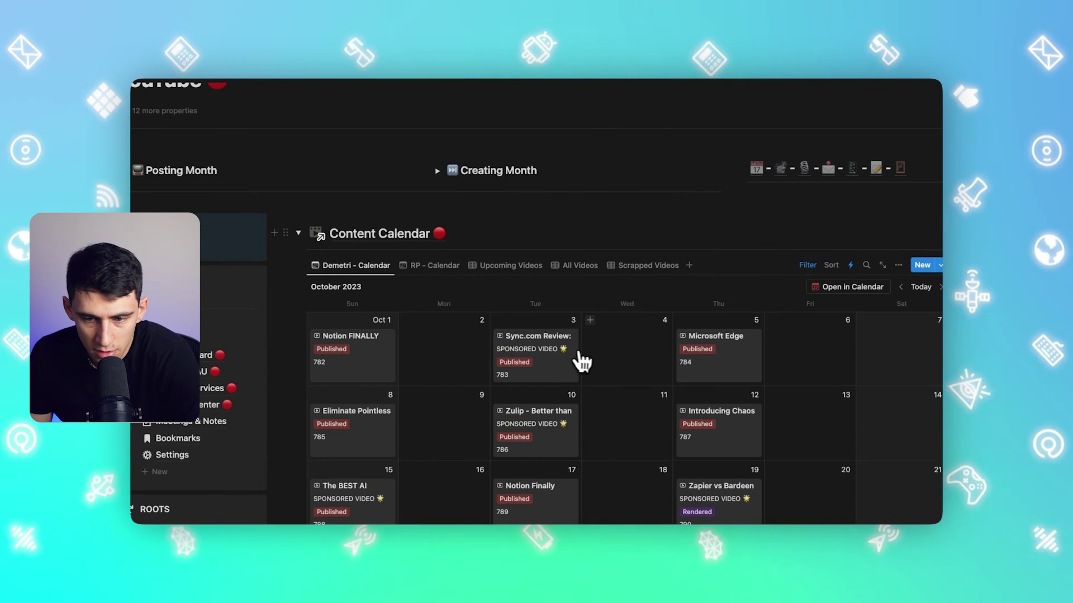
click(747, 346)
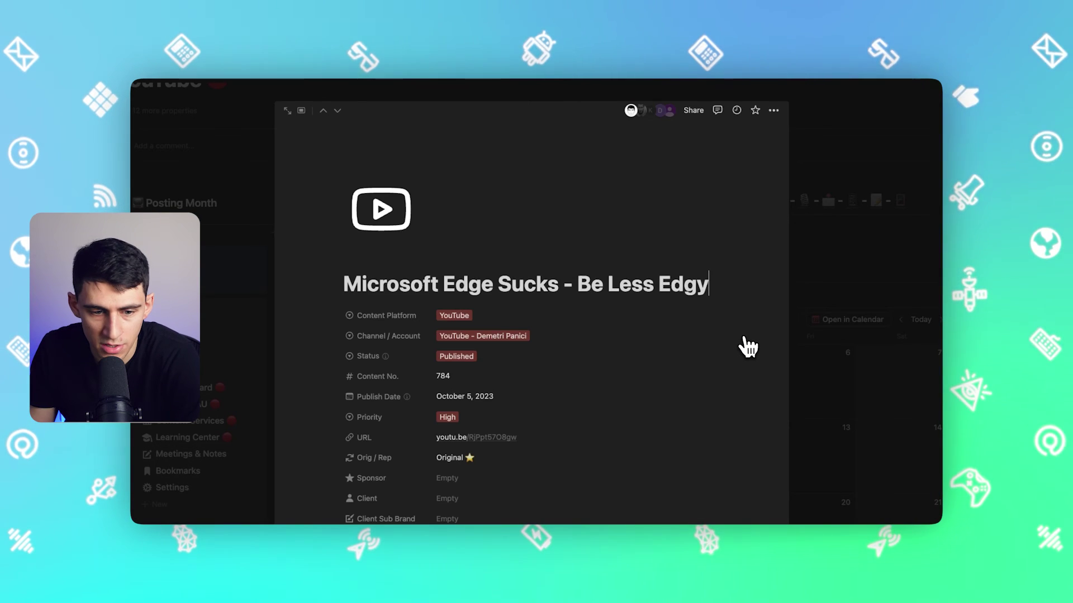
Bring up the Publish Date property's description for editing from this page's property settings.
mouse_move(409, 398)
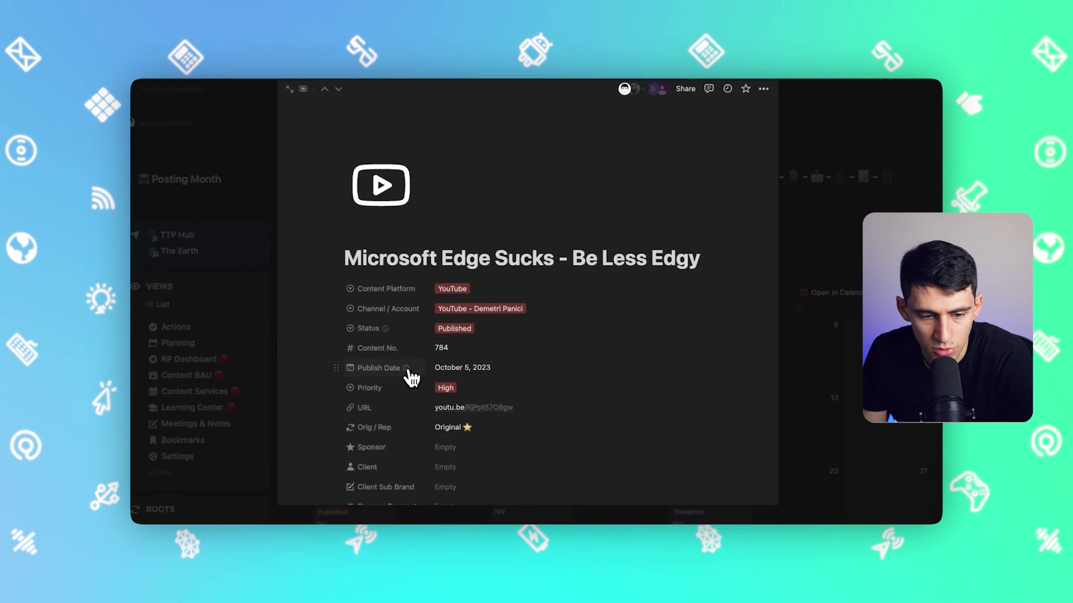
click(420, 370)
click(413, 370)
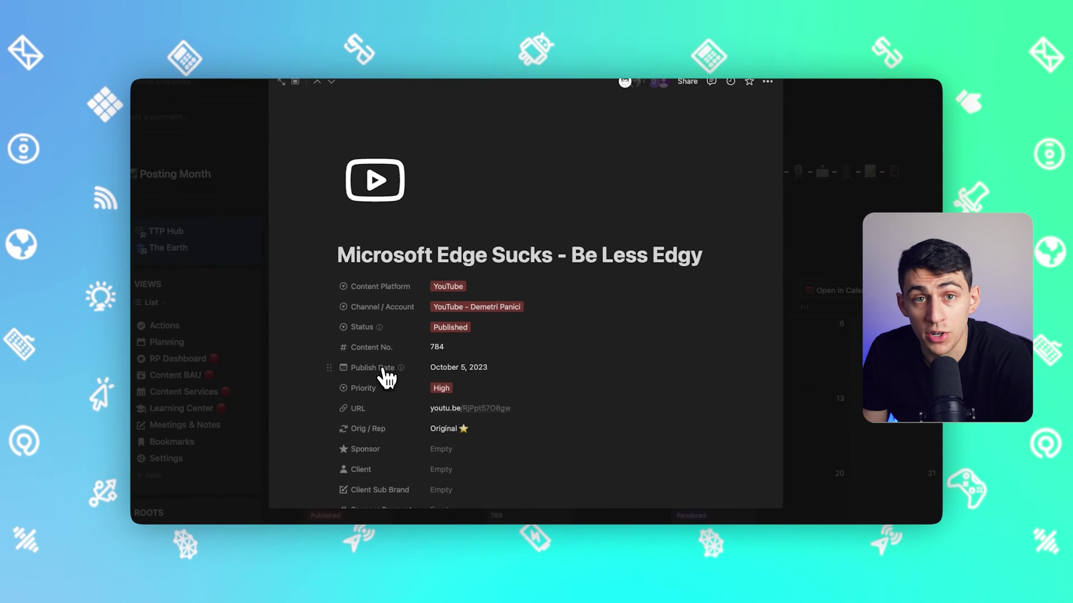
click(383, 370)
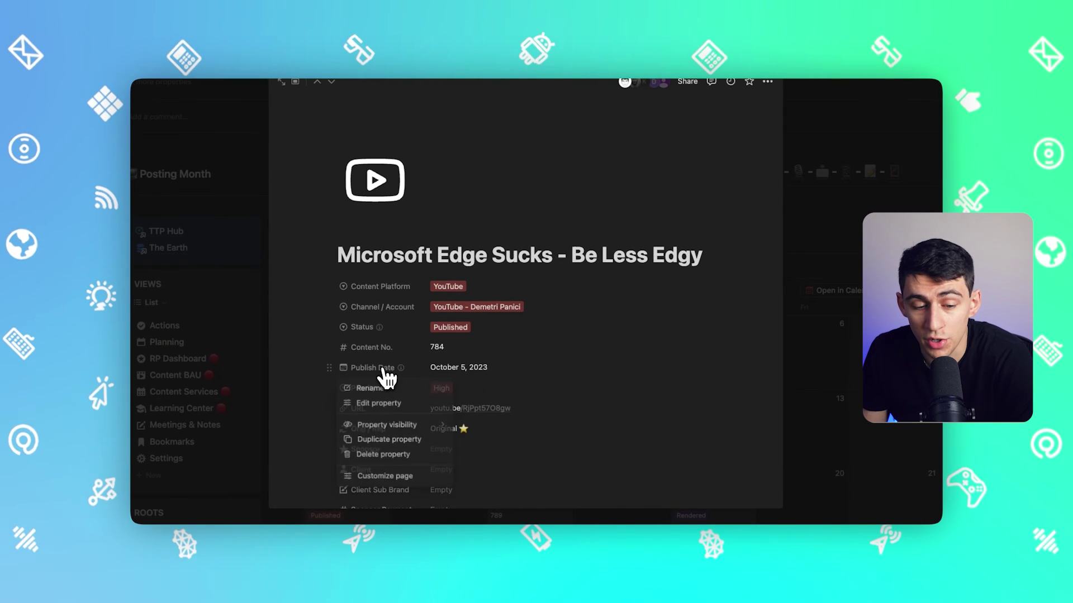
click(413, 403)
key(Escape)
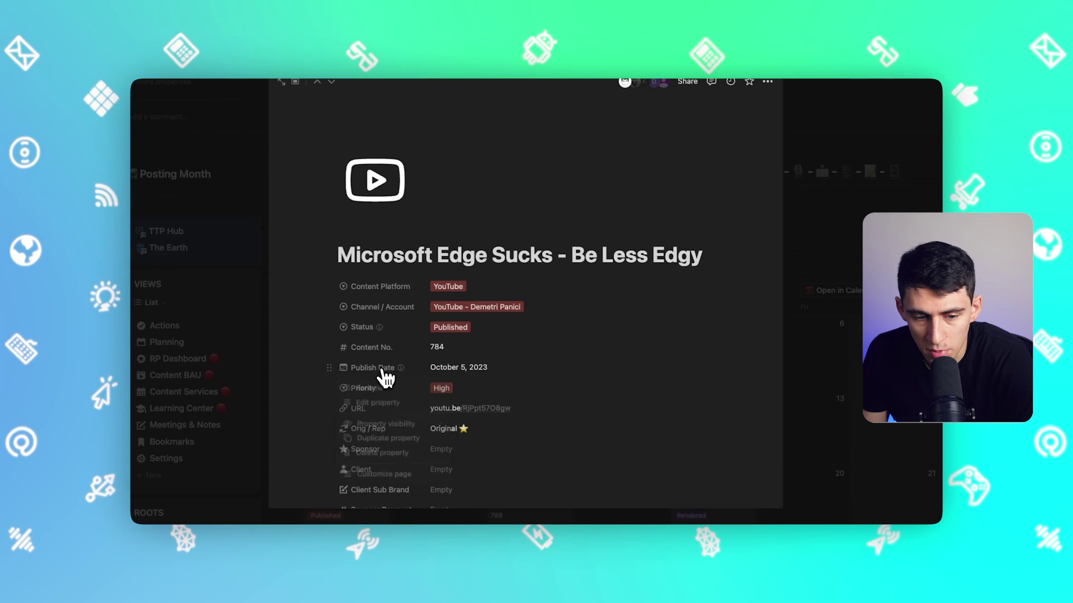
click(371, 367)
click(376, 403)
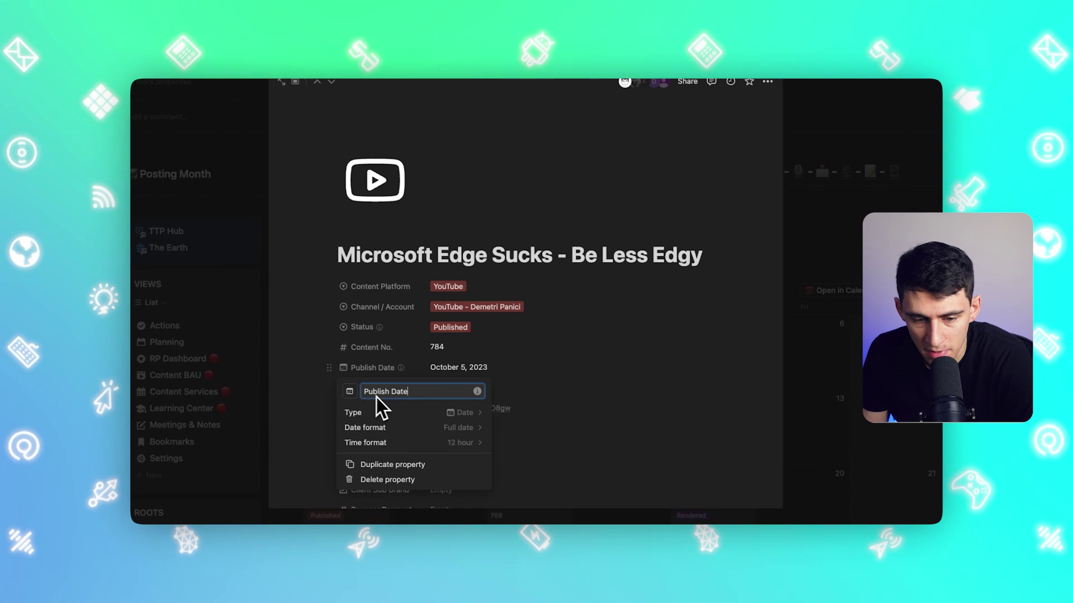
click(477, 392)
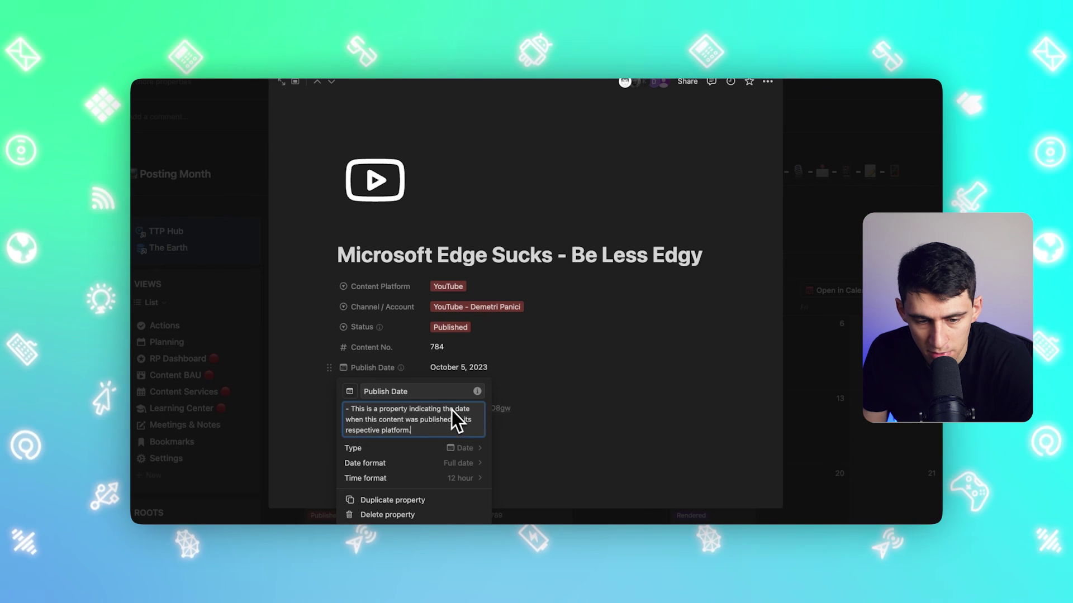